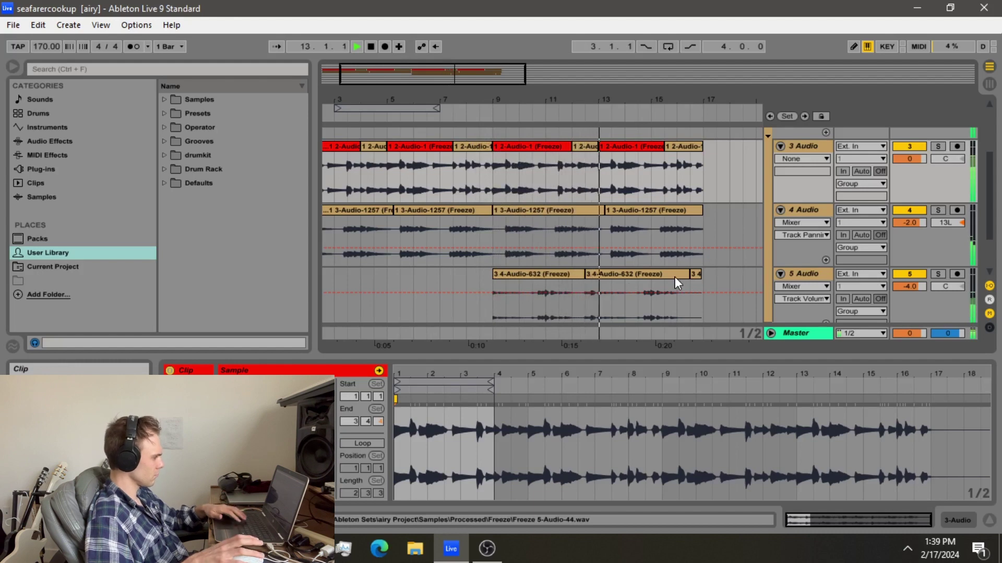
- Deactivate the 4 Audio track and play the arrangement from the start
{"action": "key", "text": "minus"}
{"action": "key", "text": "minus"}
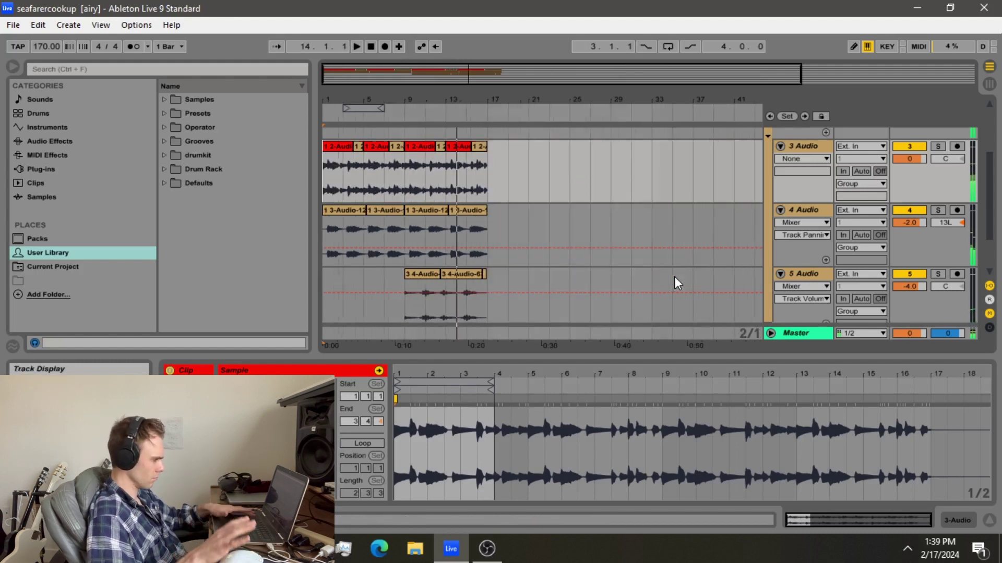
{"action": "key", "text": "space"}
{"action": "key", "text": "space"}
{"action": "key", "text": "minus"}
{"action": "key", "text": "space"}
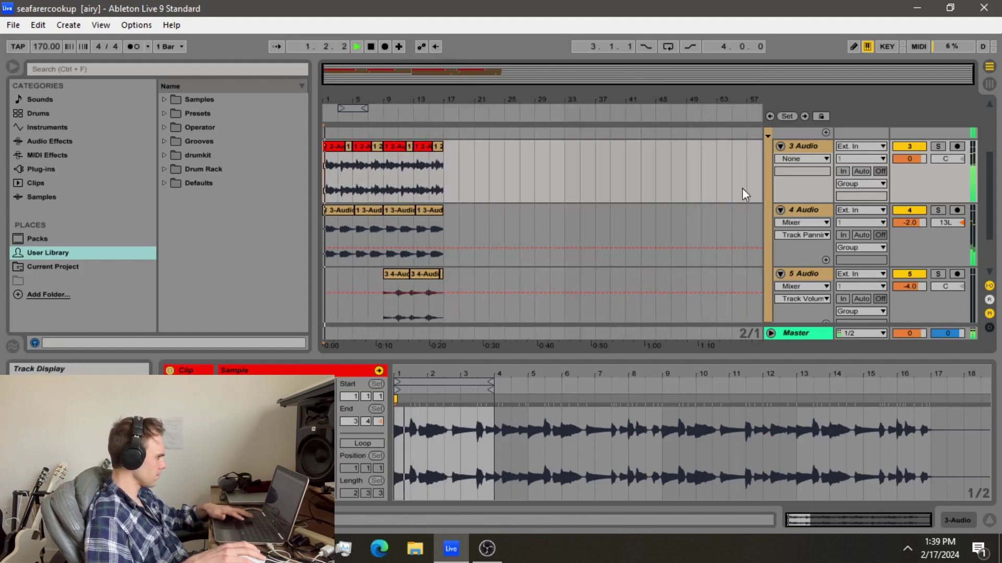
{"action": "scroll", "coordinate": [742, 188], "scroll_direction": "up", "scroll_amount": 2}
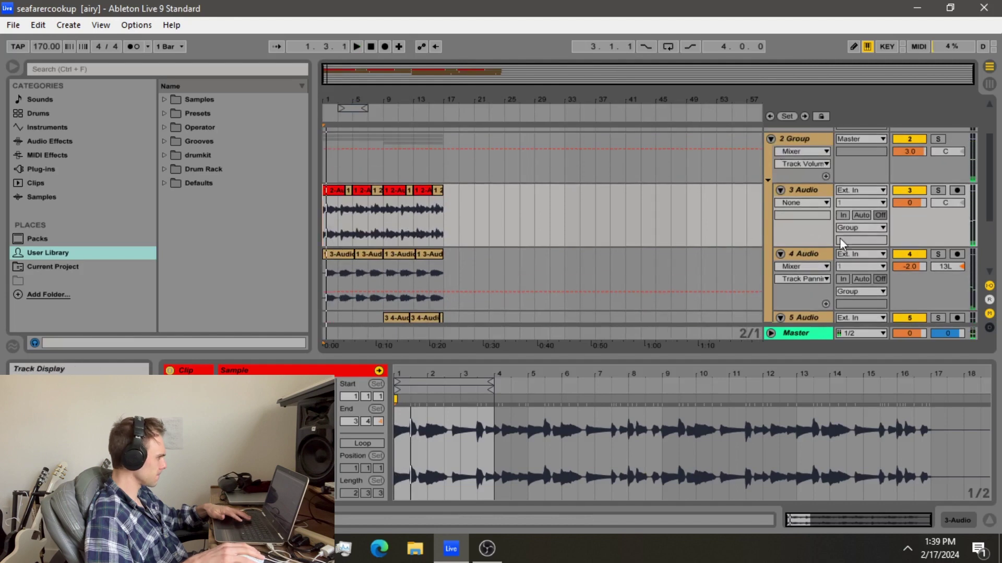
{"action": "left_click", "coordinate": [902, 254]}
{"action": "scroll", "coordinate": [499, 253], "scroll_direction": "down", "scroll_amount": 3}
{"action": "key", "text": "space"}
{"action": "scroll", "coordinate": [490, 251], "scroll_direction": "up", "scroll_amount": 2}
- Copy bars 1 to 17 of the 3 Audio, 4 Audio and 5 Audio tracks and paste them at bar 9
{"action": "left_click_drag", "start_coordinate": [443, 213], "coordinate": [456, 187]}
{"action": "left_click", "coordinate": [322, 218]}
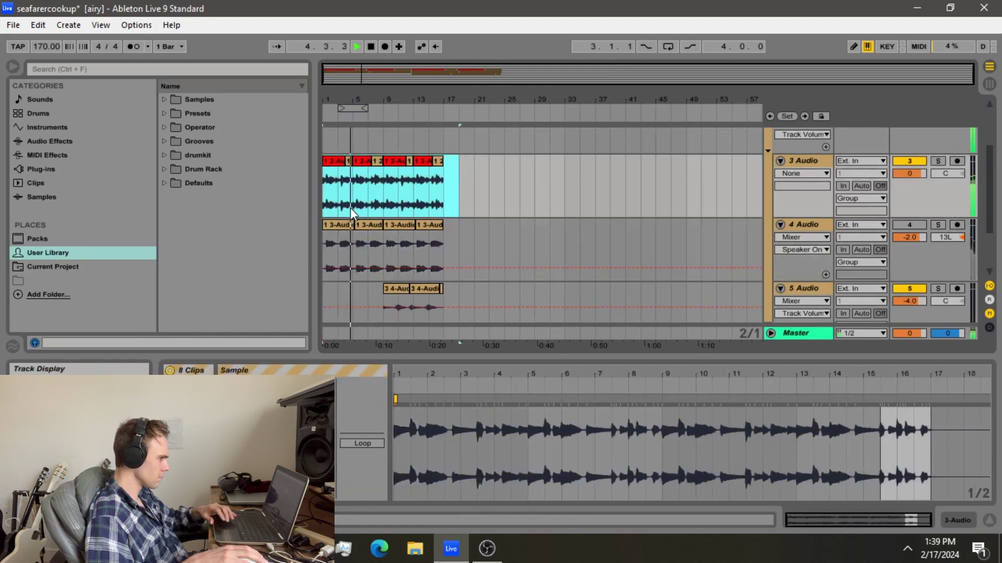
{"action": "left_click_drag", "start_coordinate": [324, 213], "coordinate": [449, 302]}
{"action": "key", "text": "ctrl+c"}
{"action": "left_click", "coordinate": [388, 212]}
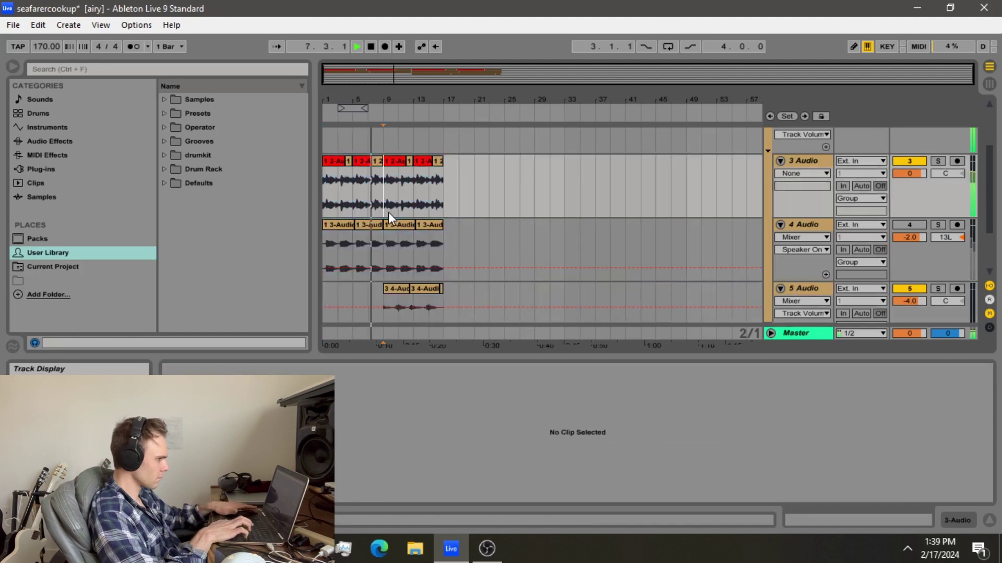
{"action": "key", "text": "ctrl+v"}
- Delete the 4 Audio clips between bars 1 and 9 and stop playback
{"action": "left_click_drag", "start_coordinate": [390, 240], "coordinate": [286, 242]}
{"action": "key", "text": "Delete"}
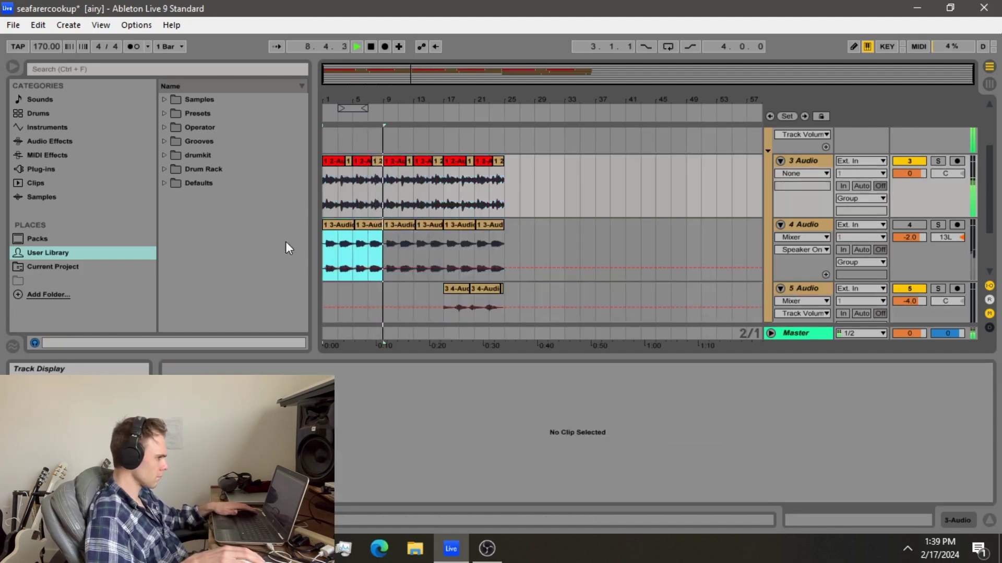
{"action": "scroll", "coordinate": [386, 235], "scroll_direction": "down", "scroll_amount": 3}
{"action": "key", "text": "space"}
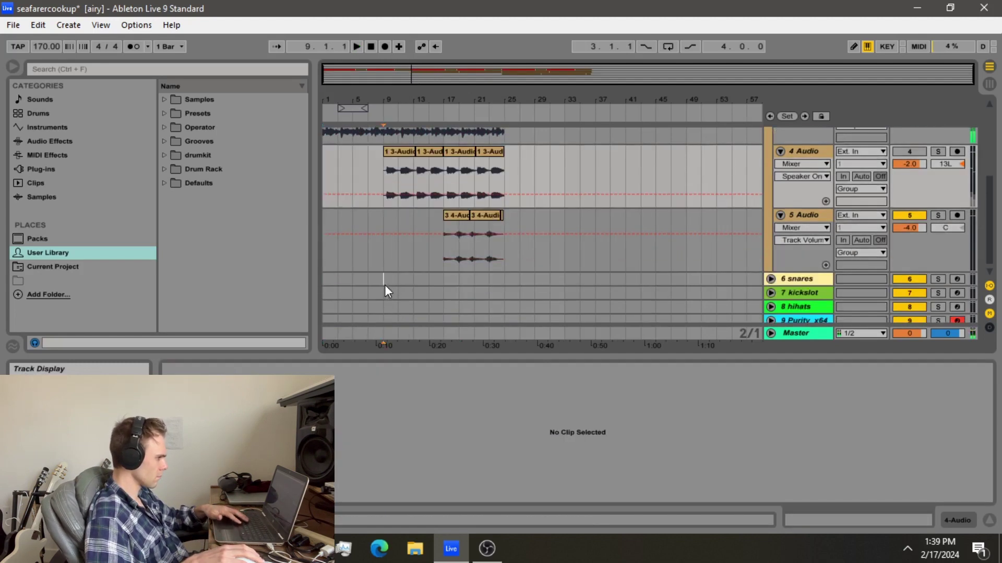
- Insert a four-bar MIDI clip on the snares track from bar 9 to bar 13
{"action": "left_click_drag", "start_coordinate": [384, 285], "coordinate": [396, 280]}
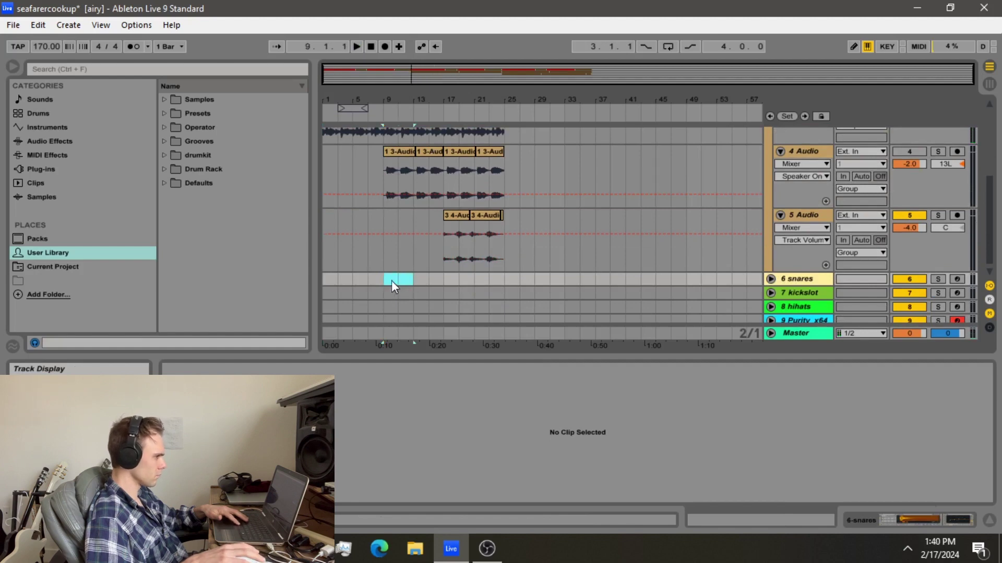
{"action": "key", "text": "space"}
{"action": "right_click", "coordinate": [391, 281]}
{"action": "left_click", "coordinate": [428, 361]}
{"action": "key", "text": "space"}
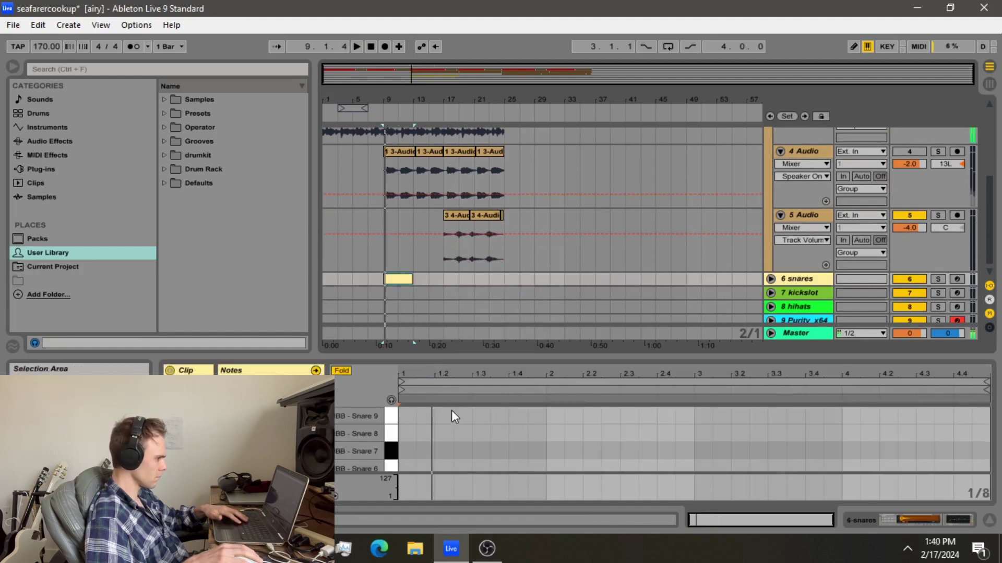
- Place a Snare 9 note at beat 1.3 of the snare clip and raise its velocity to the maximum
{"action": "double_click", "coordinate": [449, 415]}
{"action": "left_click_drag", "start_coordinate": [463, 416], "coordinate": [489, 416]}
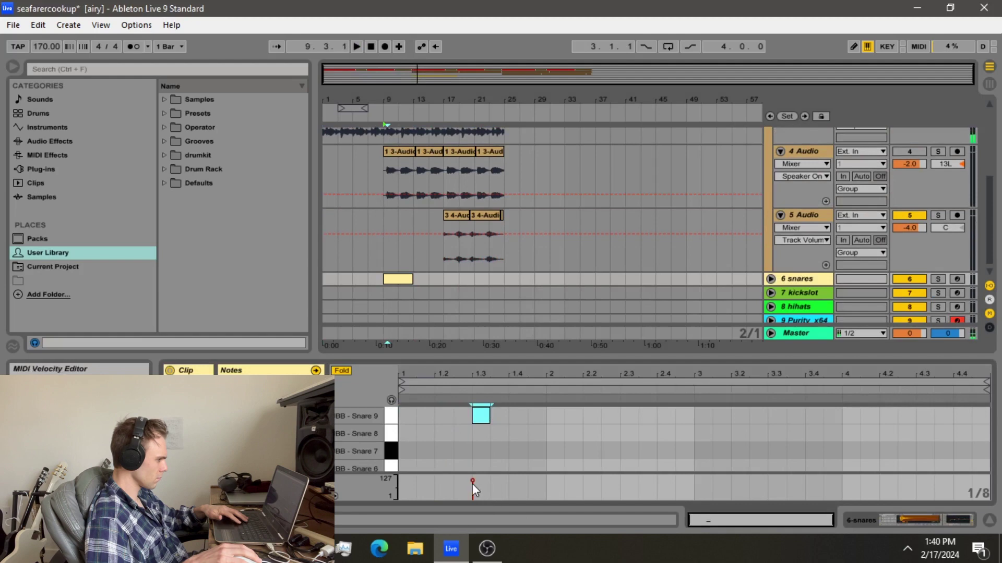
{"action": "left_click_drag", "start_coordinate": [472, 482], "coordinate": [473, 471]}
{"action": "key", "text": "space"}
{"action": "left_click", "coordinate": [480, 415]}
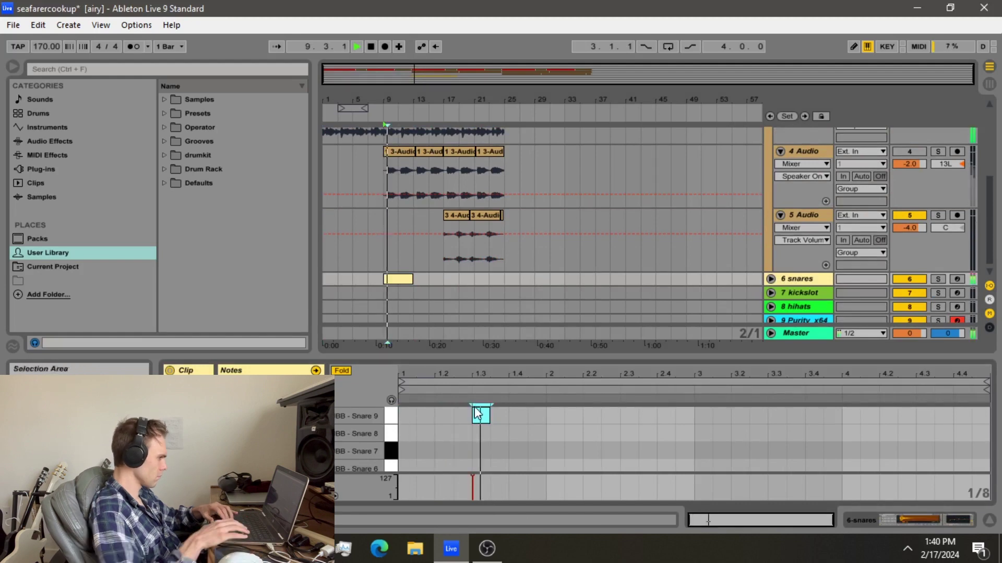
- Add Snare 9 notes at beats 2.3, 3.3 and 4.3 of the snare clip
{"action": "double_click", "coordinate": [623, 420]}
{"action": "double_click", "coordinate": [768, 417]}
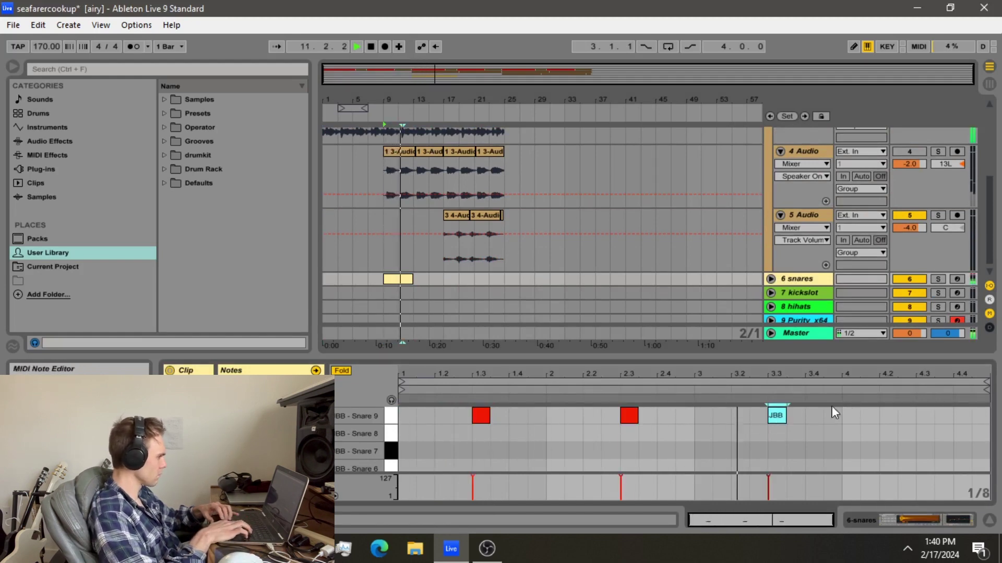
{"action": "left_click", "coordinate": [903, 416]}
{"action": "double_click", "coordinate": [920, 415]}
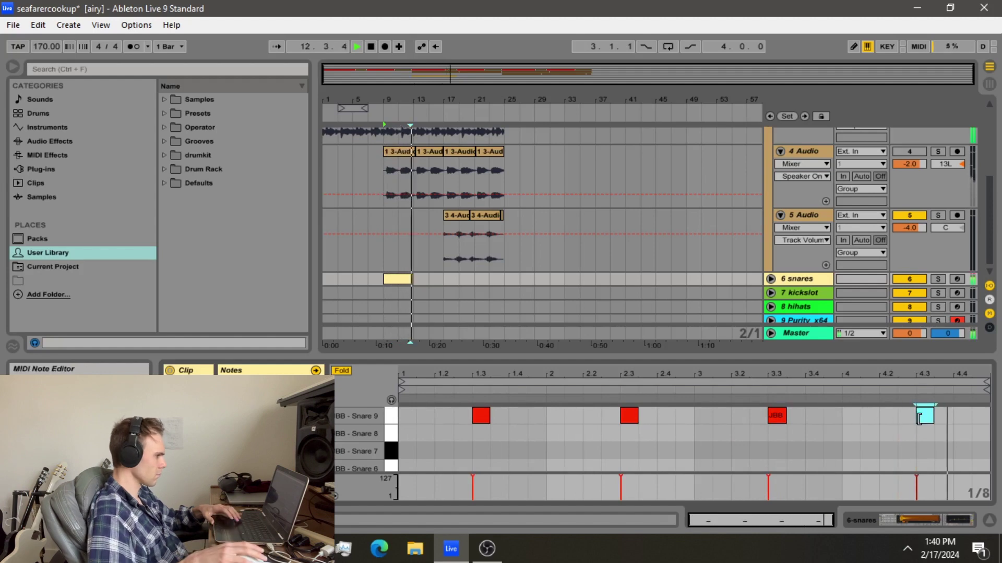
- Extend the snare clip to bar 17 and duplicate it over bars 17 to 25
{"action": "left_click_drag", "start_coordinate": [409, 280], "coordinate": [443, 279]}
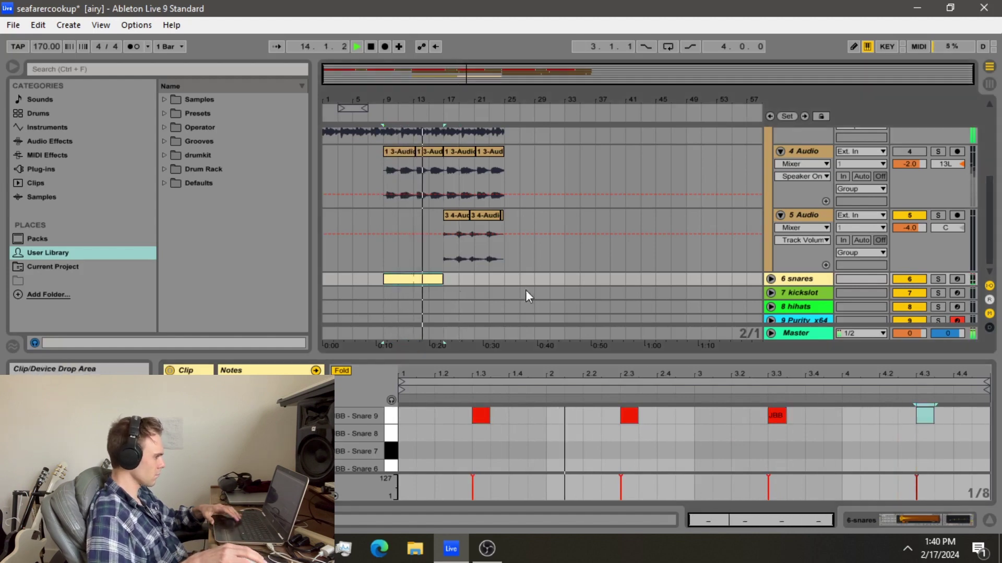
{"action": "left_click", "coordinate": [776, 277]}
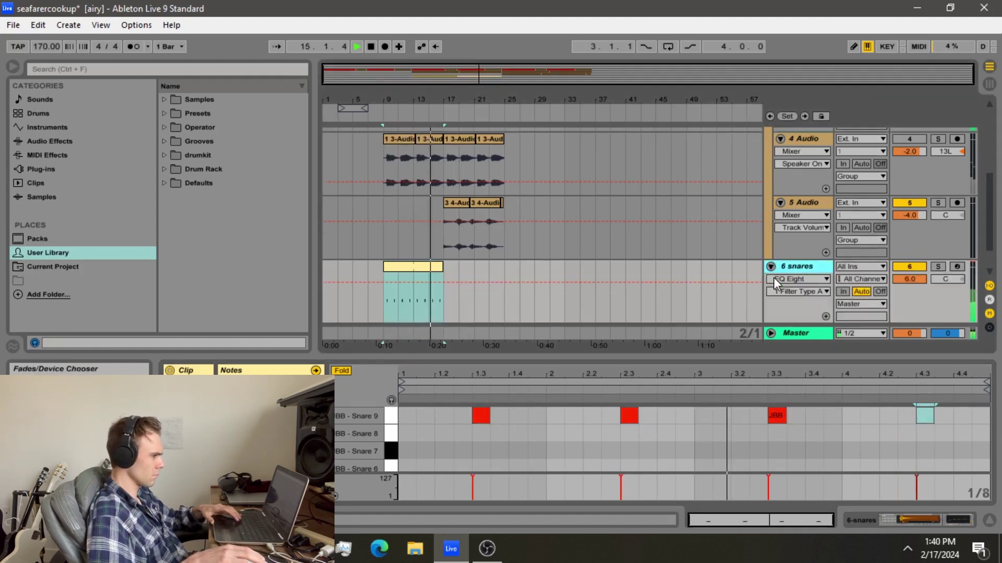
{"action": "left_click", "coordinate": [408, 273]}
{"action": "key", "text": "ctrl+d"}
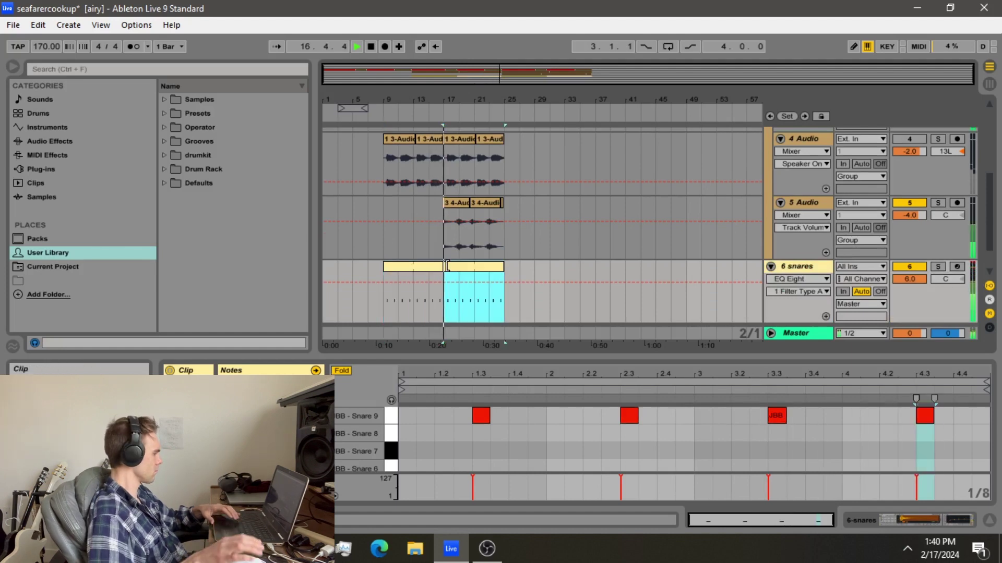
- Deactivate the 5 Audio track and play the arrangement from bar 9
{"action": "left_click", "coordinate": [382, 281]}
{"action": "key", "text": "space"}
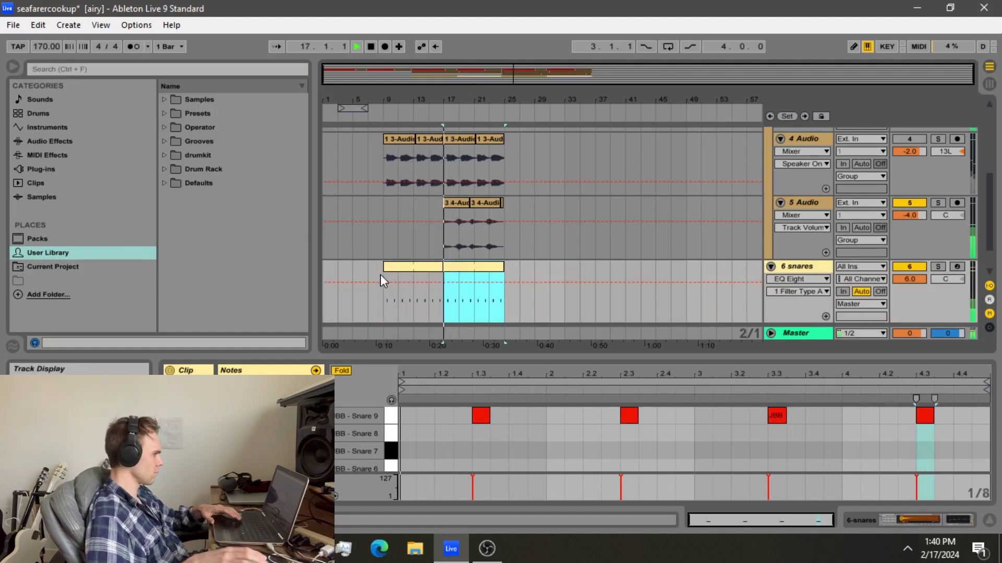
{"action": "scroll", "coordinate": [397, 280], "scroll_direction": "down", "scroll_amount": 2}
{"action": "left_click", "coordinate": [383, 278]}
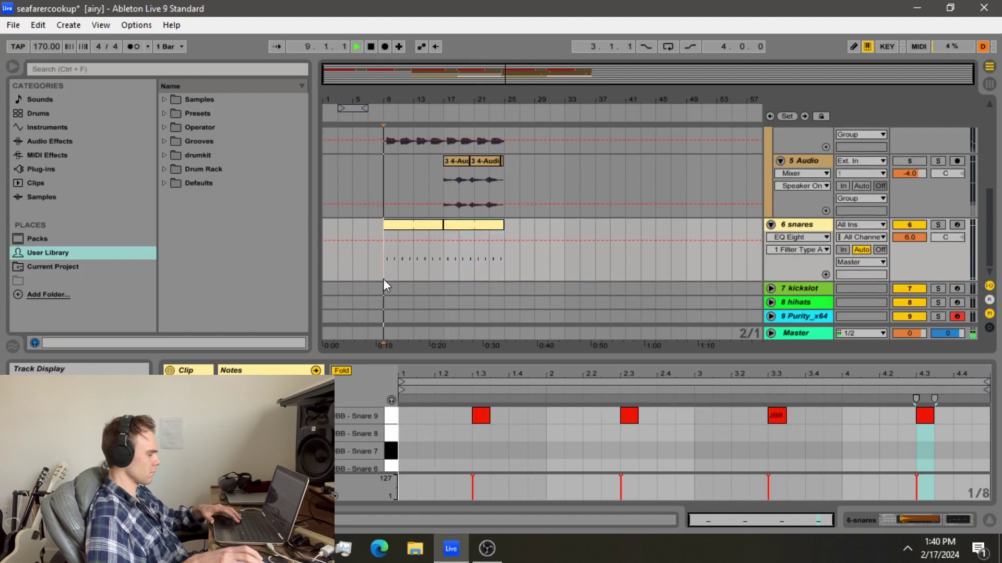
{"action": "key", "text": "space"}
- Insert an eight-bar MIDI clip on the kickslot track from bar 9 to bar 17
{"action": "left_click_drag", "start_coordinate": [383, 293], "coordinate": [443, 287]}
{"action": "right_click", "coordinate": [444, 289]}
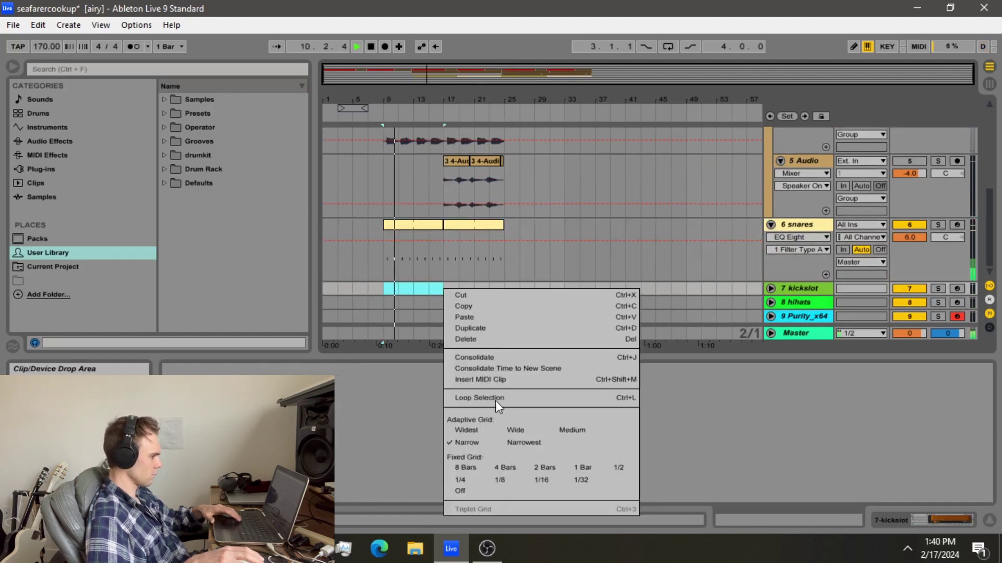
{"action": "left_click", "coordinate": [511, 380]}
- Add a kick note at the start of the kick clip, audition different kick samples, and settle it on THEY_kick_crunch
{"action": "scroll", "coordinate": [440, 431], "scroll_direction": "down", "scroll_amount": 8}
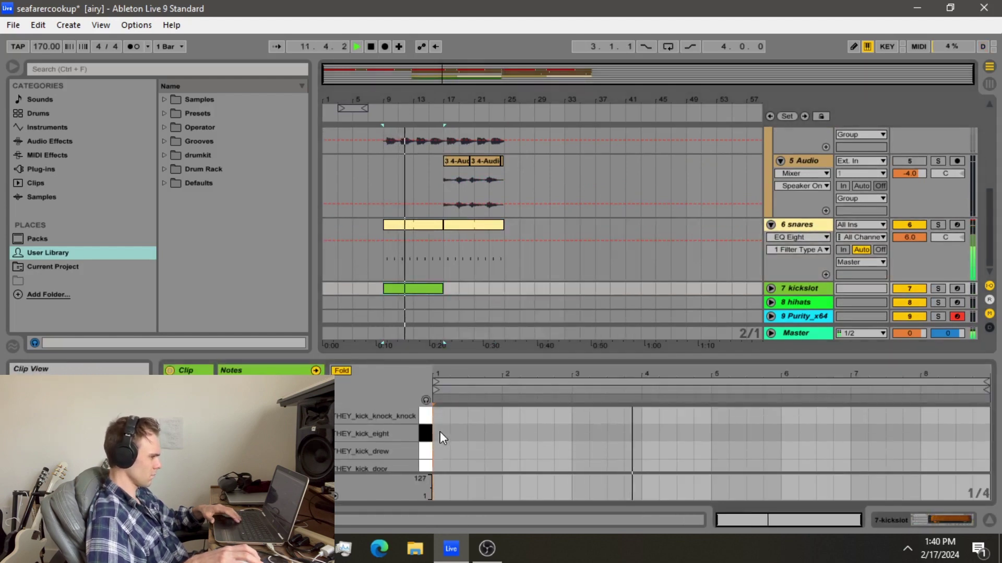
{"action": "double_click", "coordinate": [440, 433]}
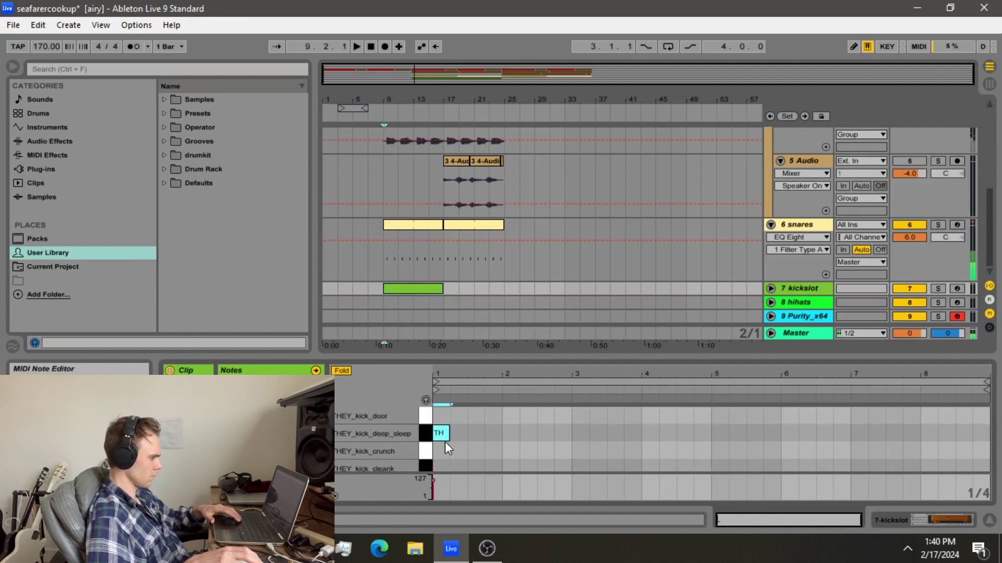
{"action": "key", "text": "space"}
{"action": "key", "text": "space"}
{"action": "scroll", "coordinate": [441, 428], "scroll_direction": "down", "scroll_amount": 1}
{"action": "key", "text": "space"}
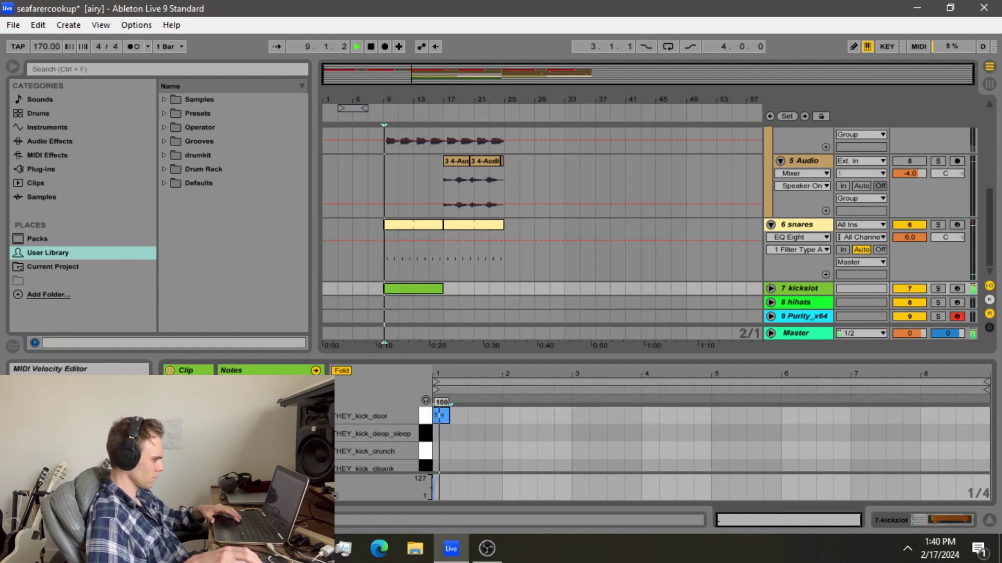
{"action": "left_click_drag", "start_coordinate": [439, 420], "coordinate": [436, 458]}
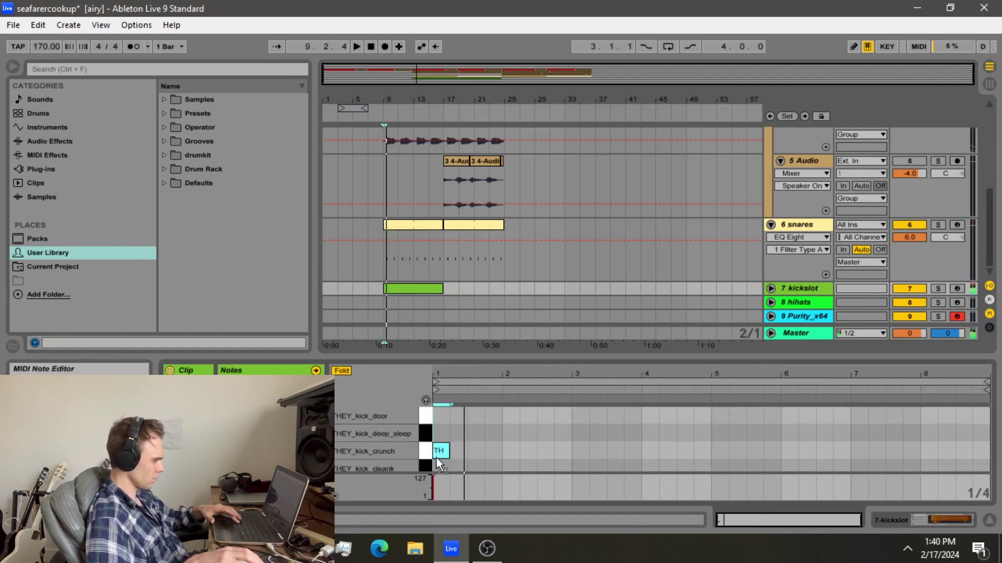
{"action": "key", "text": "space"}
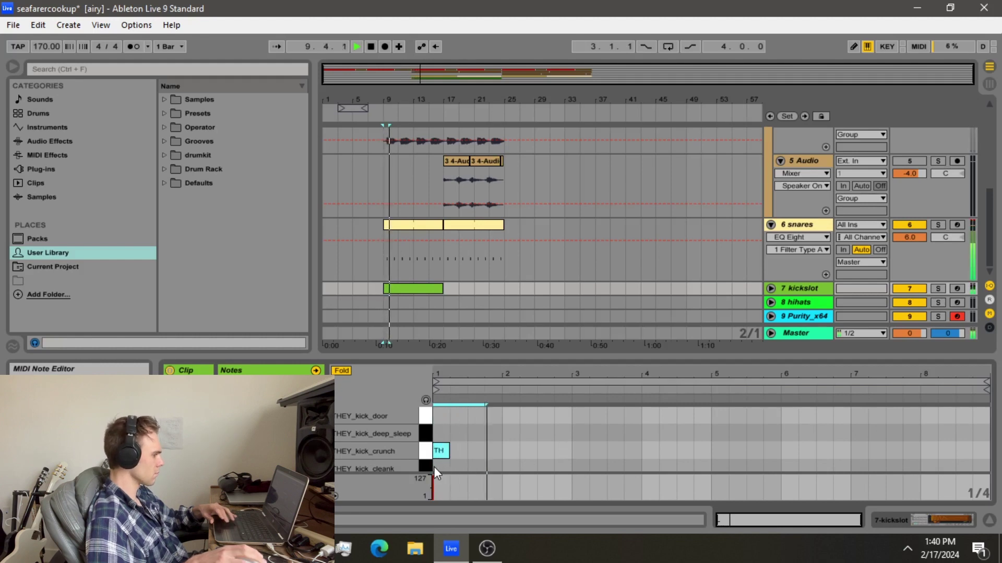
- Copy the THEY_kick_crunch note to beat 4.2 and duplicate the four-bar kick pattern at bar 5
{"action": "left_click", "coordinate": [644, 433]}
{"action": "key", "text": "ctrl+v"}
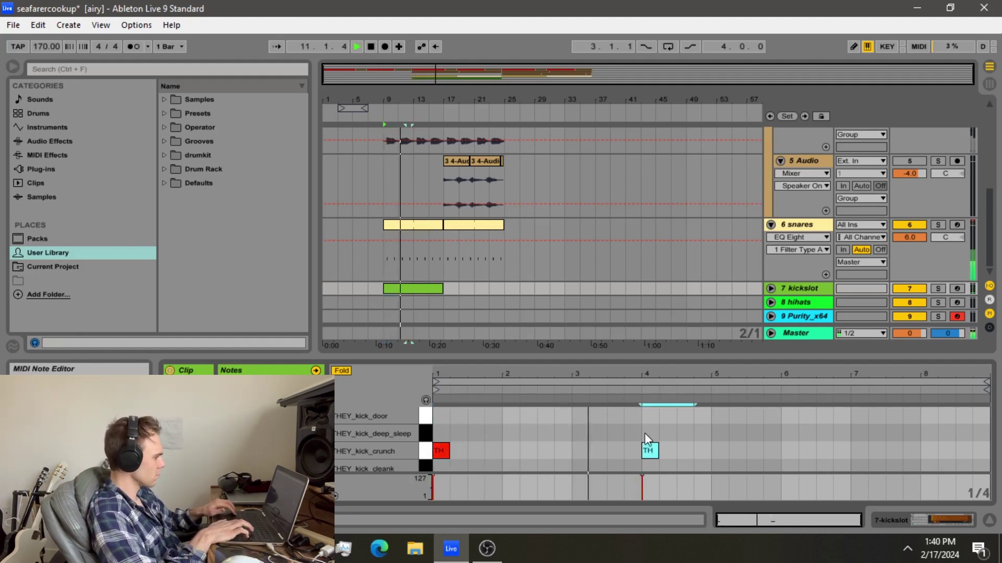
{"action": "key", "text": "Right"}
{"action": "key", "text": "ctrl+a"}
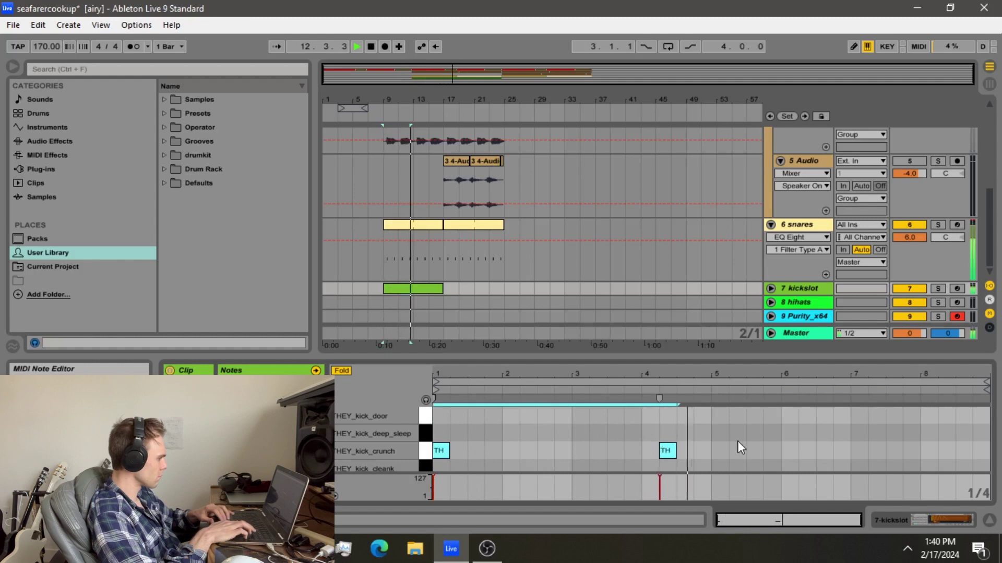
{"action": "key", "text": "ctrl+d"}
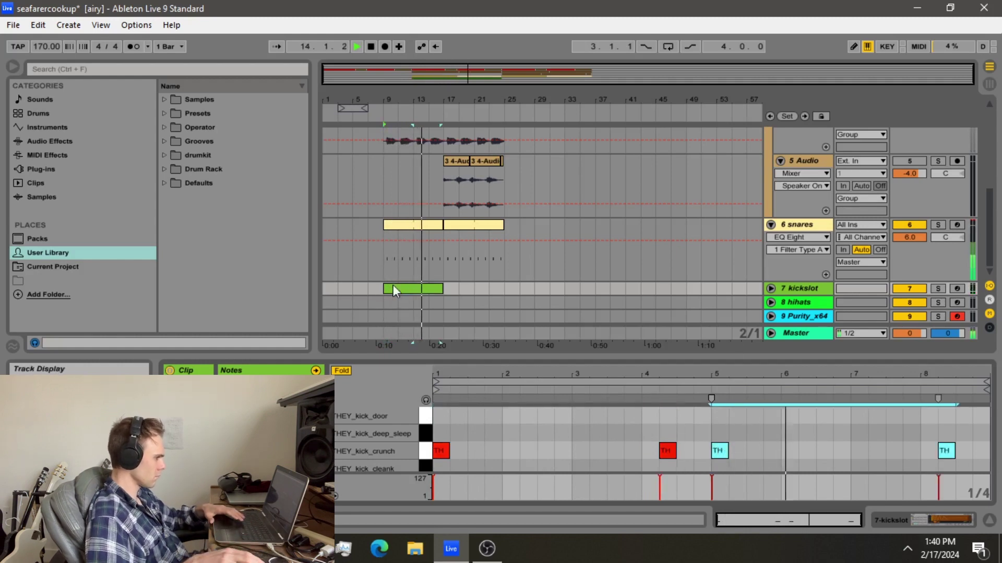
- Duplicate the last kick note to beat 8.4, play the pattern, and duplicate the kick clip over bars 17 to 25
{"action": "left_click", "coordinate": [948, 452]}
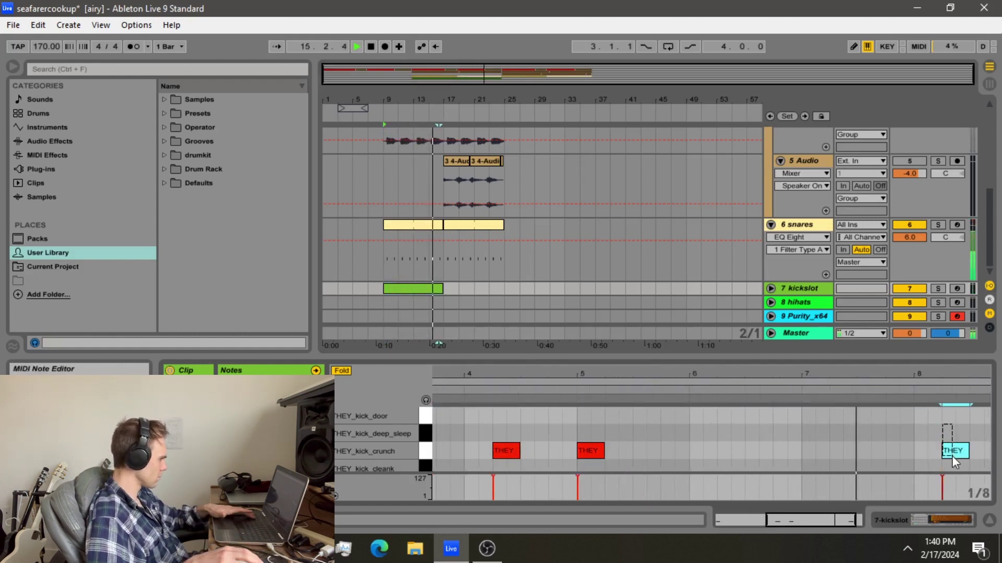
{"action": "key", "text": "ctrl+d"}
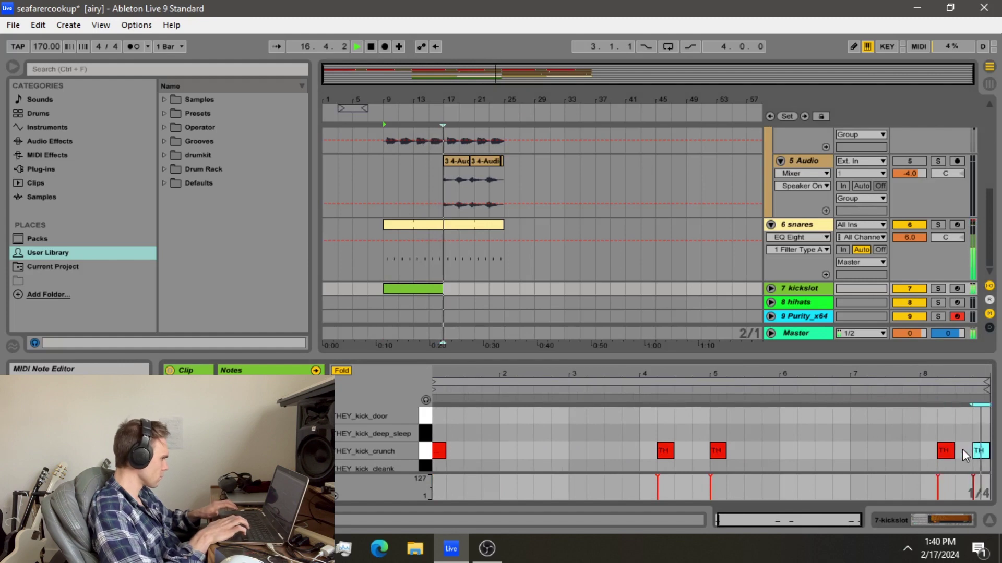
{"action": "left_click", "coordinate": [422, 290]}
{"action": "key", "text": "space"}
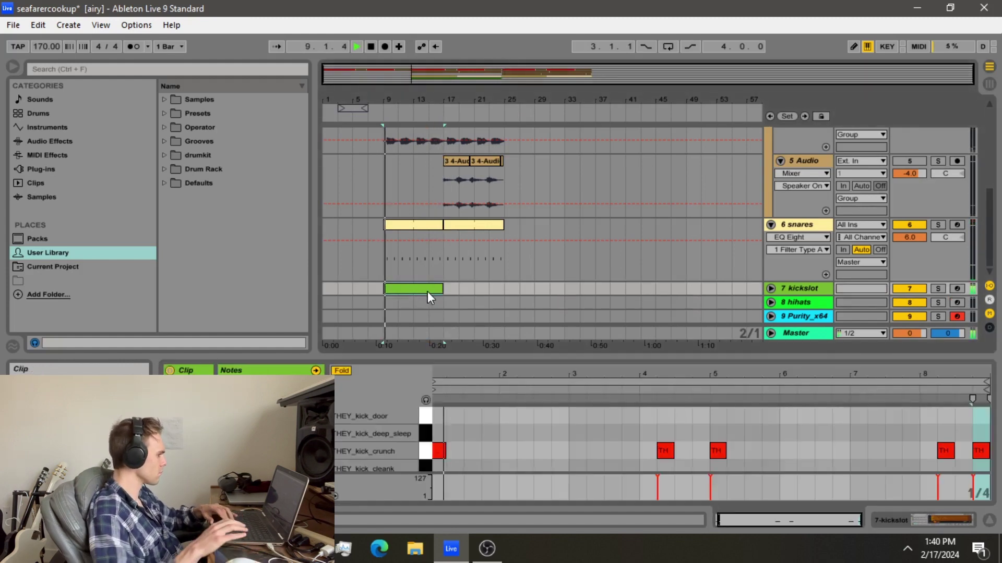
{"action": "key", "text": "ctrl+d"}
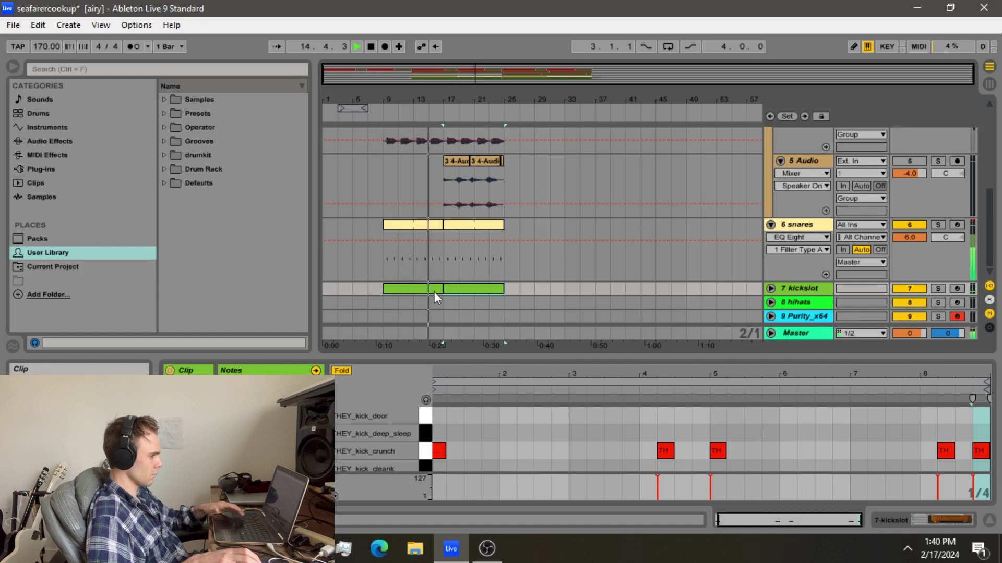
- Try an extra short THEY_kick_crunch note at the start of bar 8 in the first kick clip, and remove it
{"action": "left_click", "coordinate": [431, 291]}
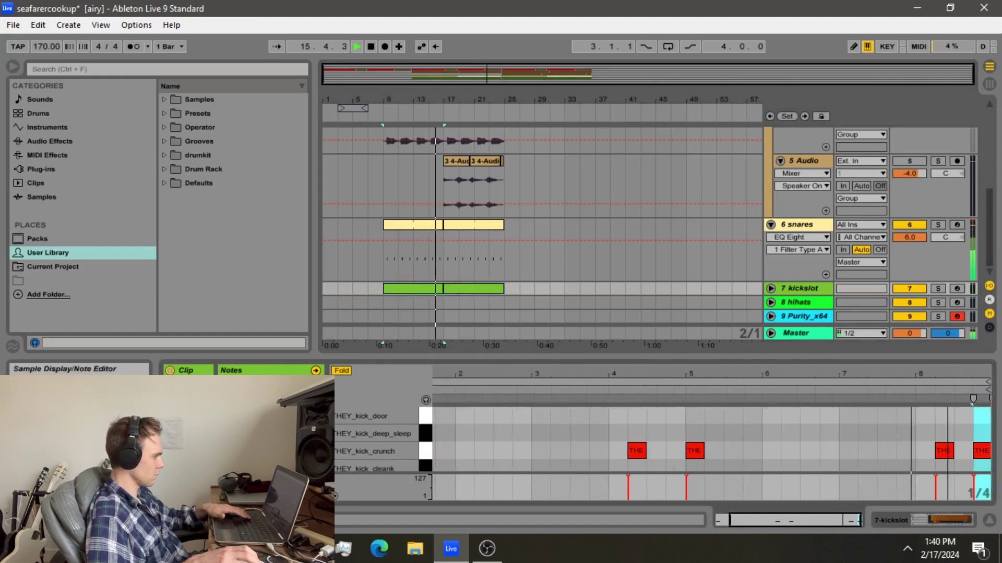
{"action": "double_click", "coordinate": [891, 451]}
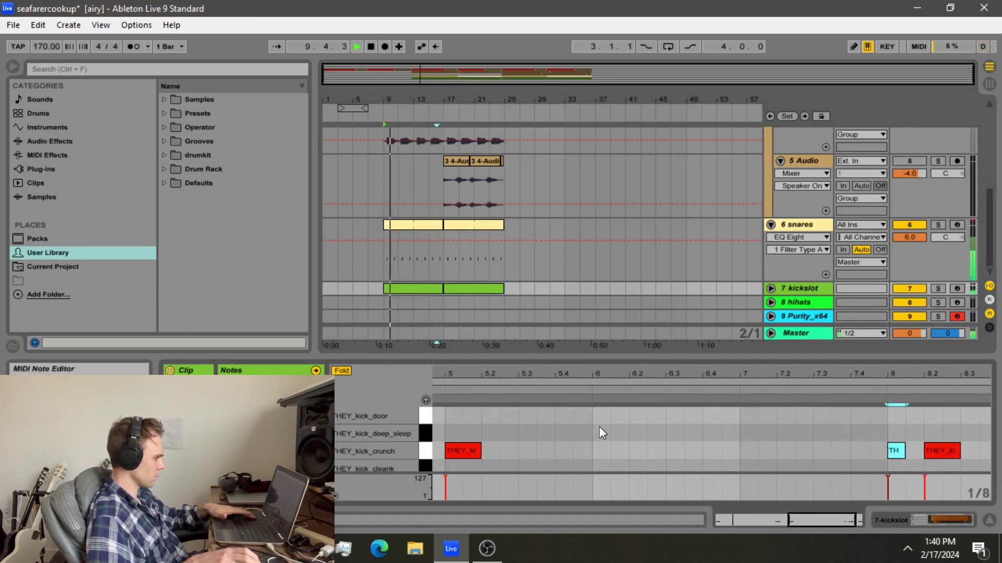
{"action": "left_click", "coordinate": [415, 305]}
{"action": "left_click", "coordinate": [413, 291]}
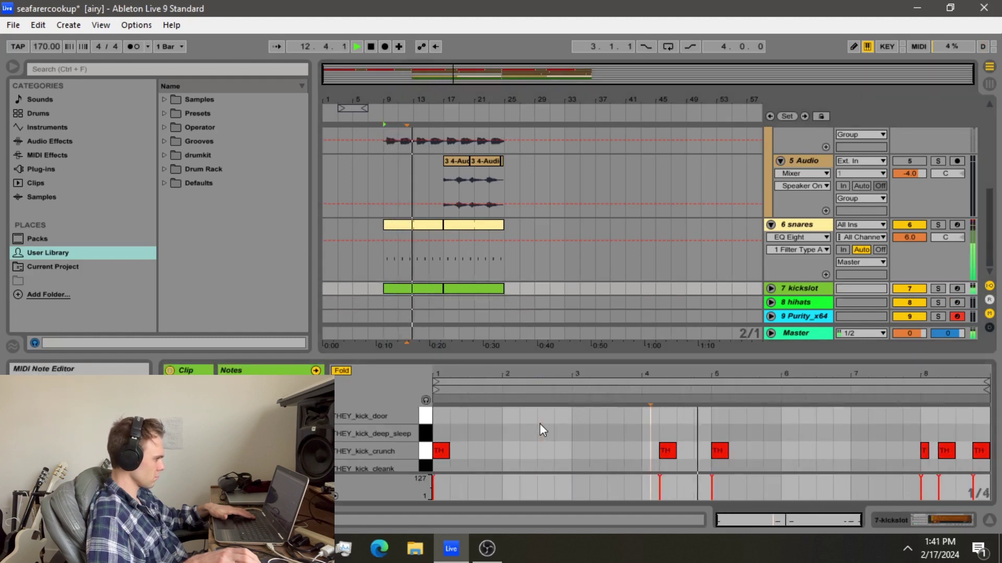
{"action": "left_click", "coordinate": [412, 289]}
{"action": "key", "text": "space"}
{"action": "key", "text": "space"}
{"action": "left_click_drag", "start_coordinate": [858, 435], "coordinate": [924, 462]}
{"action": "key", "text": "Delete"}
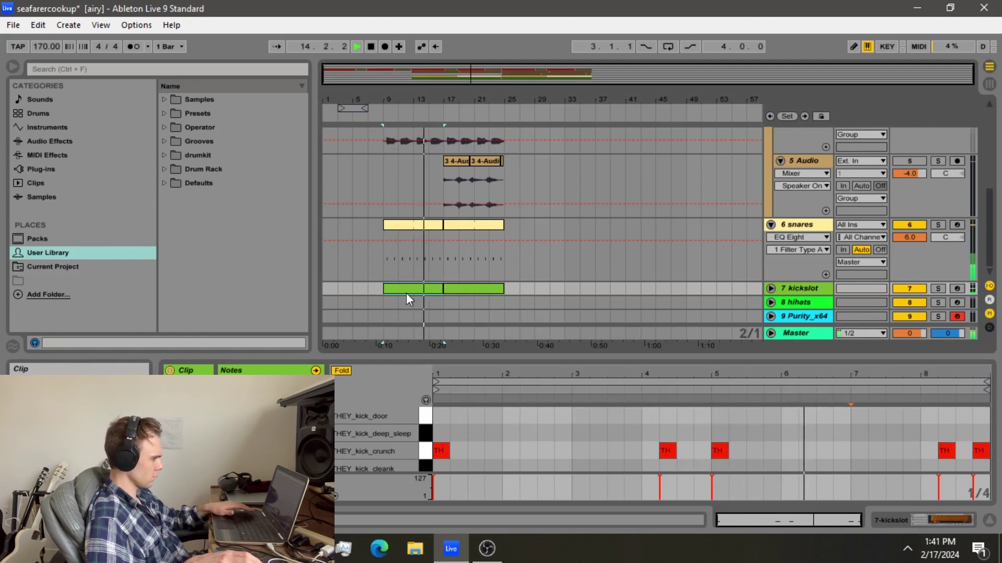
- Copy the THEY_kick_crunch note at bar 5 to the start of bar 8 in the second kick clip
{"action": "left_click", "coordinate": [457, 291]}
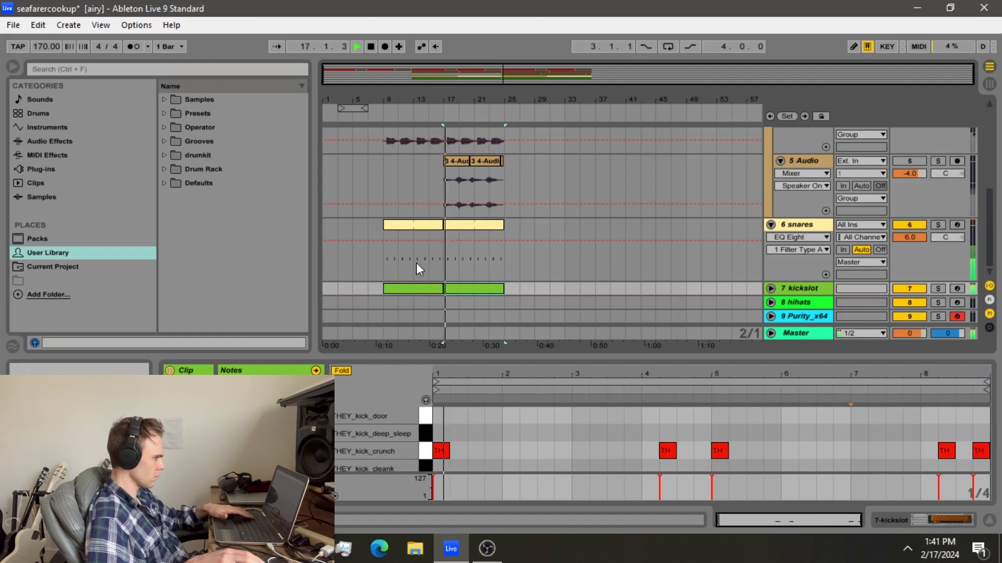
{"action": "left_click", "coordinate": [422, 288]}
{"action": "left_click", "coordinate": [468, 288]}
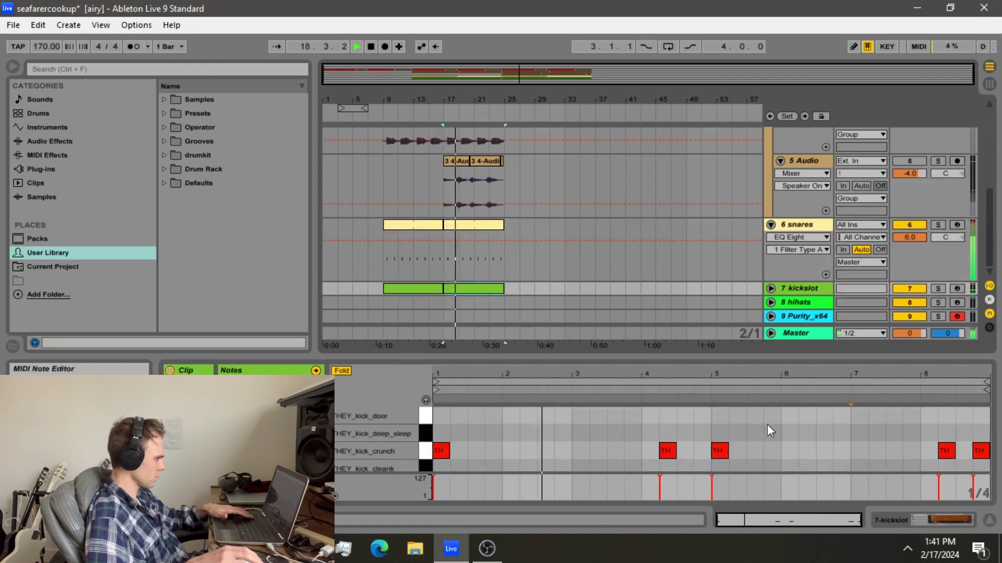
{"action": "left_click", "coordinate": [929, 430]}
{"action": "left_click_drag", "start_coordinate": [943, 374], "coordinate": [943, 393]}
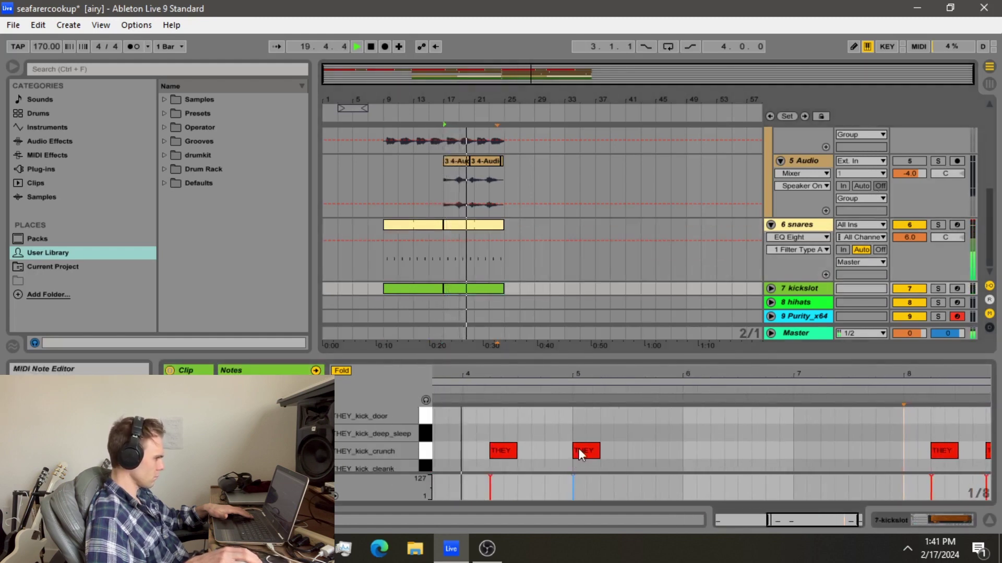
{"action": "left_click", "coordinate": [586, 451]}
{"action": "left_click", "coordinate": [901, 431]}
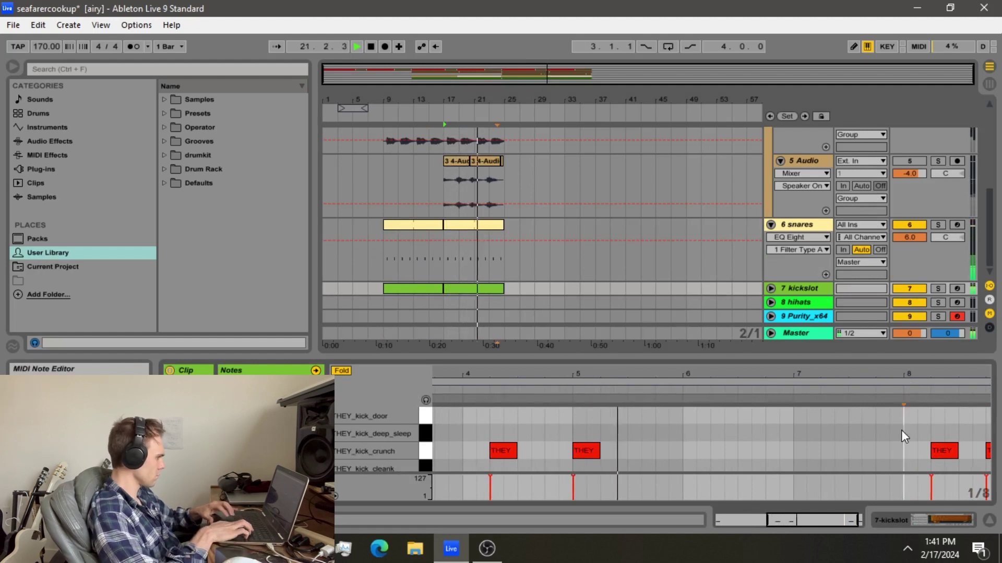
{"action": "key", "text": "ctrl+v"}
{"action": "key", "text": "minus"}
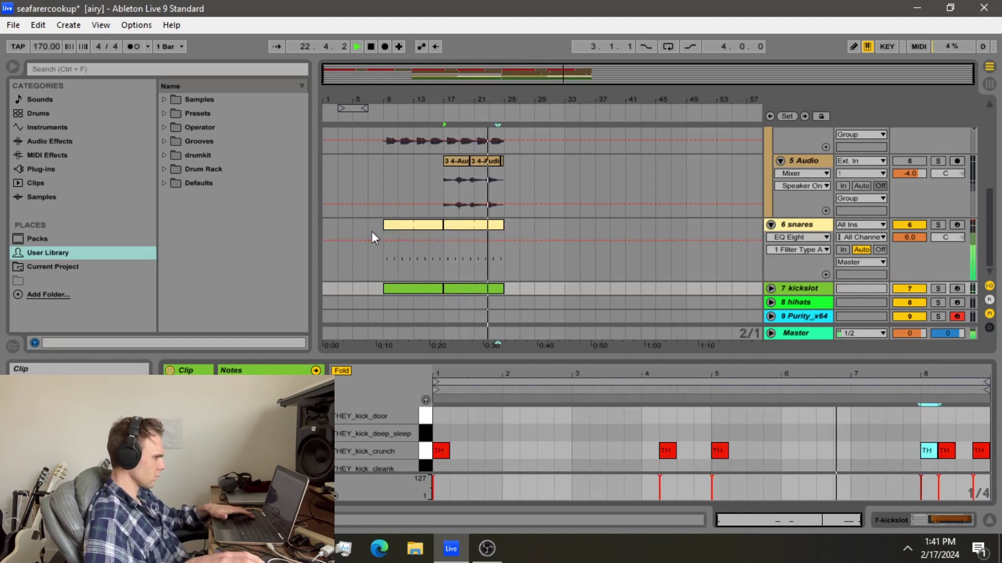
- Fold the audio group and duplicate the group, snares and kickslot clips of bars 9 to 25 over bars 25 to 41
{"action": "scroll", "coordinate": [371, 231], "scroll_direction": "up", "scroll_amount": 5}
{"action": "left_click", "coordinate": [771, 129]}
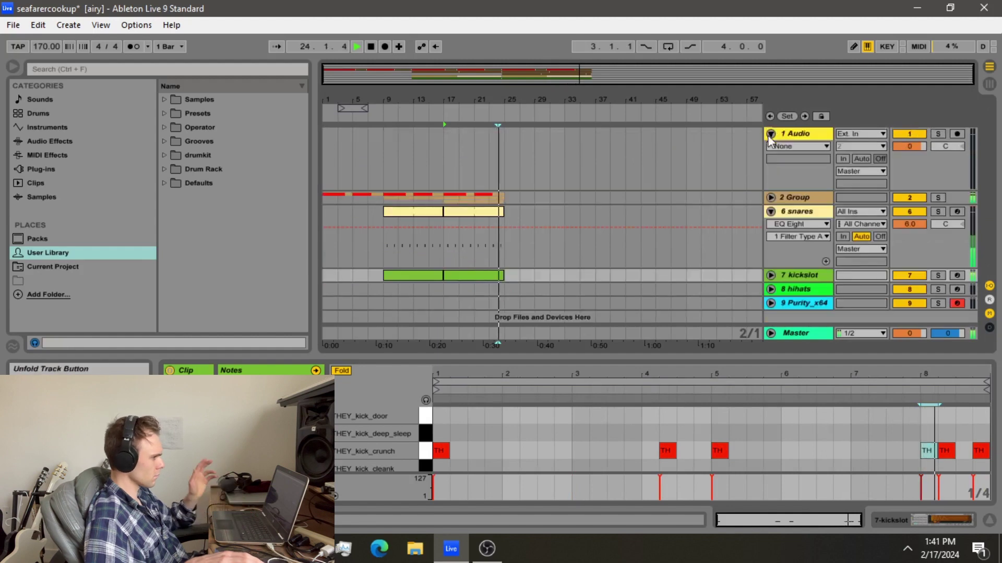
{"action": "left_click_drag", "start_coordinate": [386, 219], "coordinate": [511, 267]}
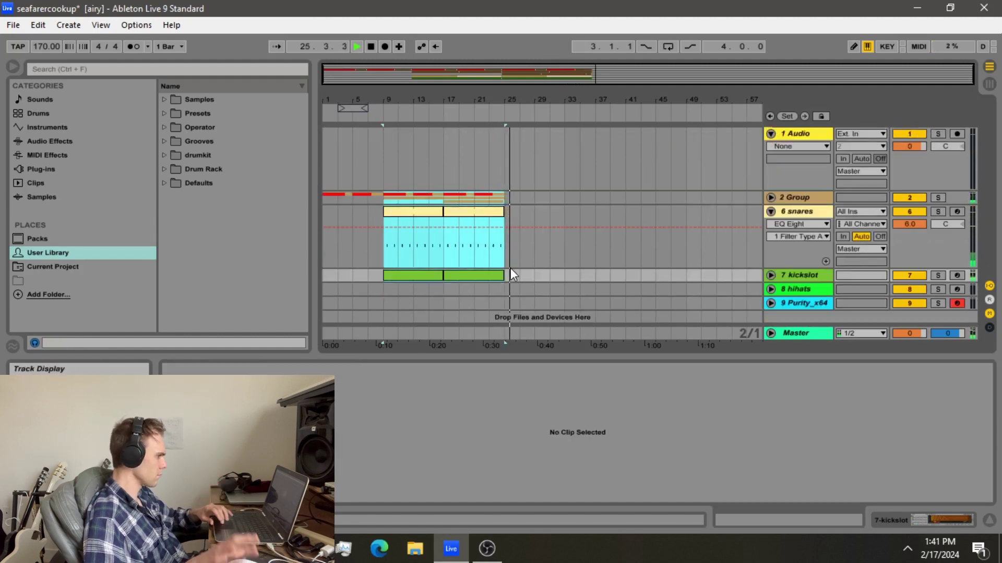
{"action": "key", "text": "ctrl+d"}
{"action": "key", "text": "space"}
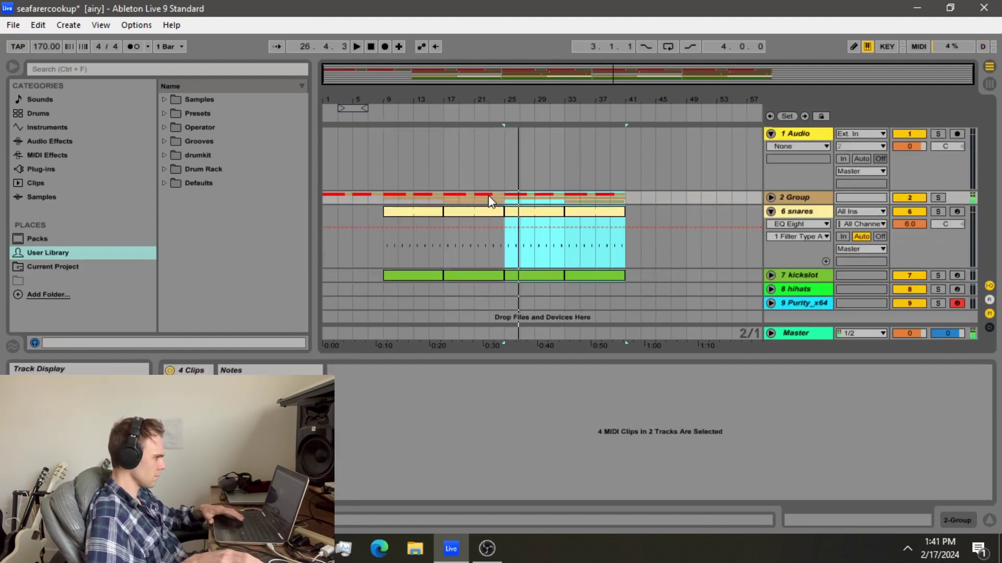
- Unfold the audio group, play the section leading into bar 25, and activate the 4 Audio track
{"action": "left_click", "coordinate": [510, 200]}
{"action": "left_click", "coordinate": [771, 197]}
{"action": "scroll", "coordinate": [861, 236], "scroll_direction": "down", "scroll_amount": 1}
{"action": "key", "text": "space"}
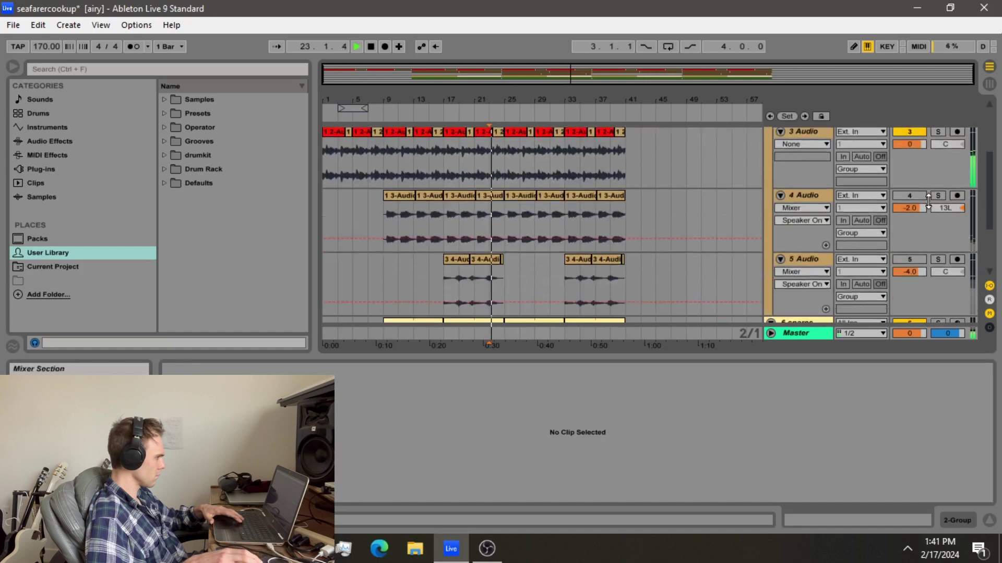
{"action": "left_click", "coordinate": [909, 195]}
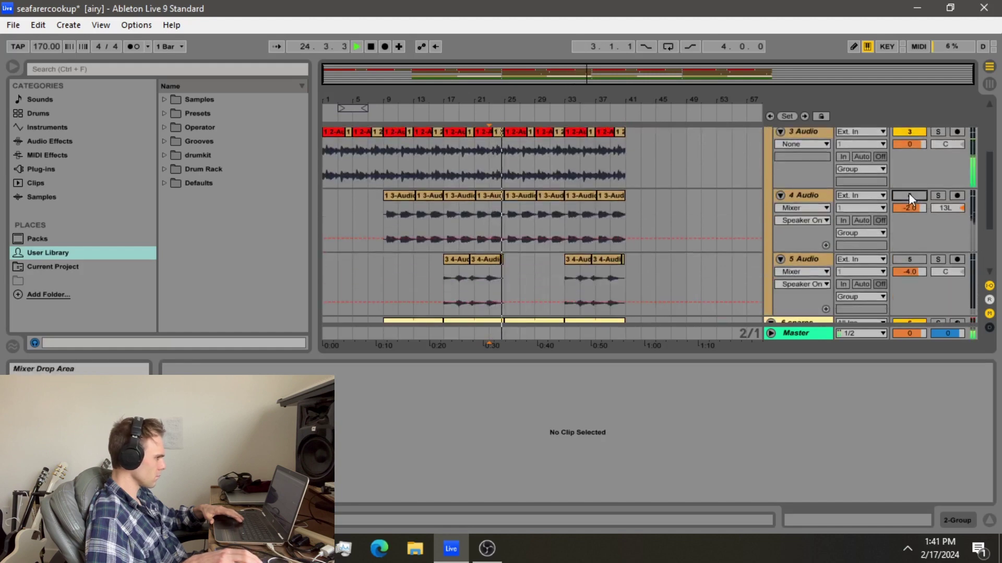
{"action": "left_click", "coordinate": [909, 195]}
- Delete the clips before bar 25 on the 4 Audio and 5 Audio tracks
{"action": "left_click_drag", "start_coordinate": [505, 238], "coordinate": [374, 242]}
{"action": "key", "text": "Delete"}
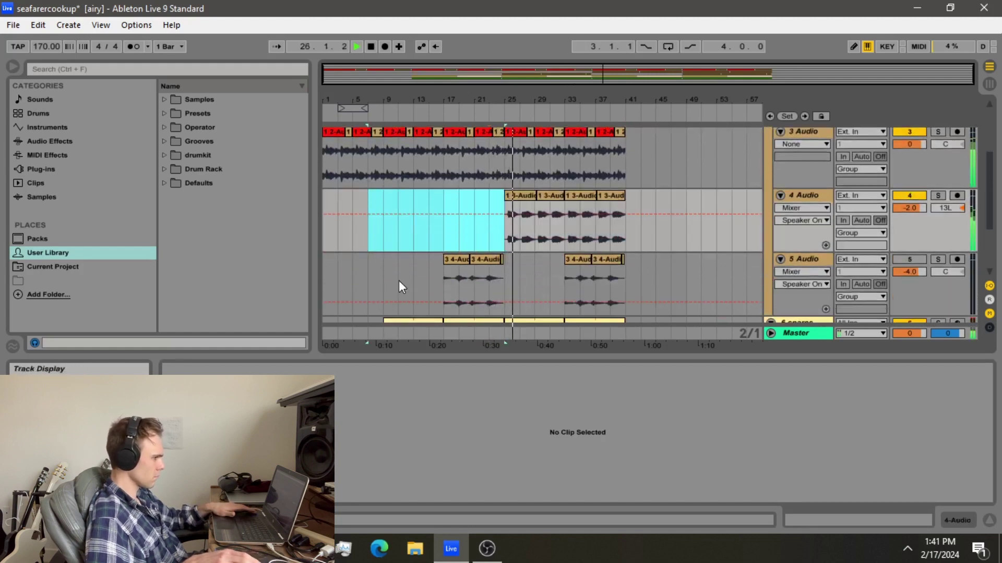
{"action": "left_click_drag", "start_coordinate": [399, 280], "coordinate": [518, 276]}
{"action": "key", "text": "Delete"}
- Insert an eight-bar MIDI clip at bar 9 on the Purity_x64 track, unfold the track, and open the clip's notes
{"action": "scroll", "coordinate": [503, 271], "scroll_direction": "down", "scroll_amount": 1}
{"action": "scroll", "coordinate": [397, 257], "scroll_direction": "down", "scroll_amount": 2}
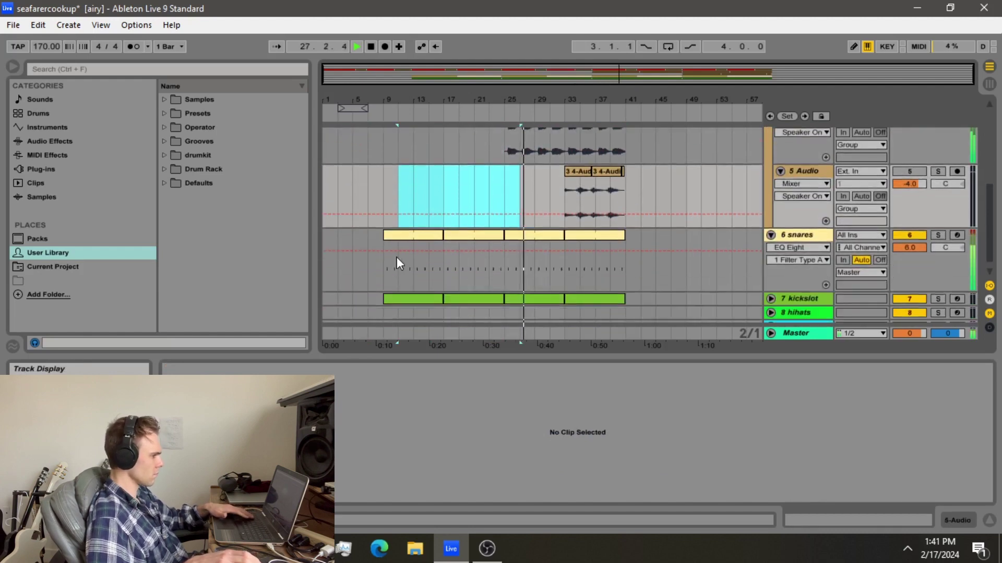
{"action": "left_click", "coordinate": [381, 304]}
{"action": "key", "text": "space"}
{"action": "key", "text": "space"}
{"action": "mouse_move", "coordinate": [387, 310]}
{"action": "left_mouse_down"}
{"action": "mouse_move", "coordinate": [449, 315]}
{"action": "mouse_move", "coordinate": [396, 315]}
{"action": "left_mouse_up"}
{"action": "key", "text": "space"}
{"action": "right_click", "coordinate": [437, 315]}
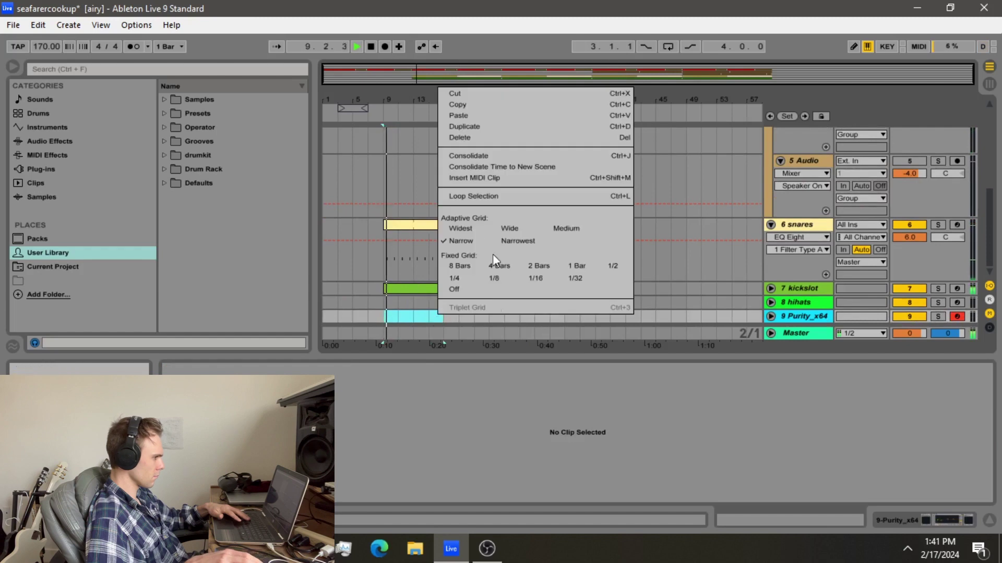
{"action": "left_click", "coordinate": [469, 178]}
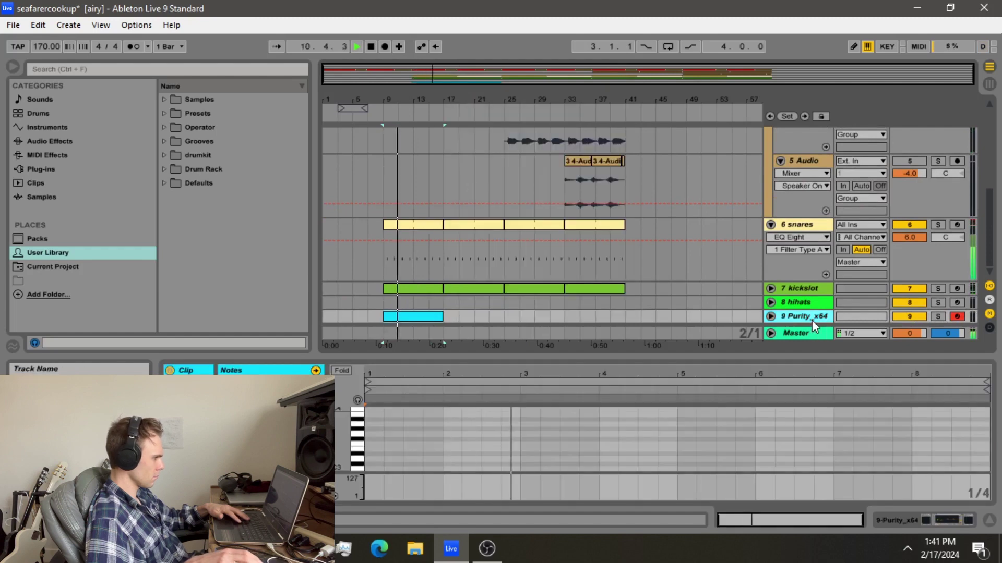
{"action": "left_click", "coordinate": [812, 320]}
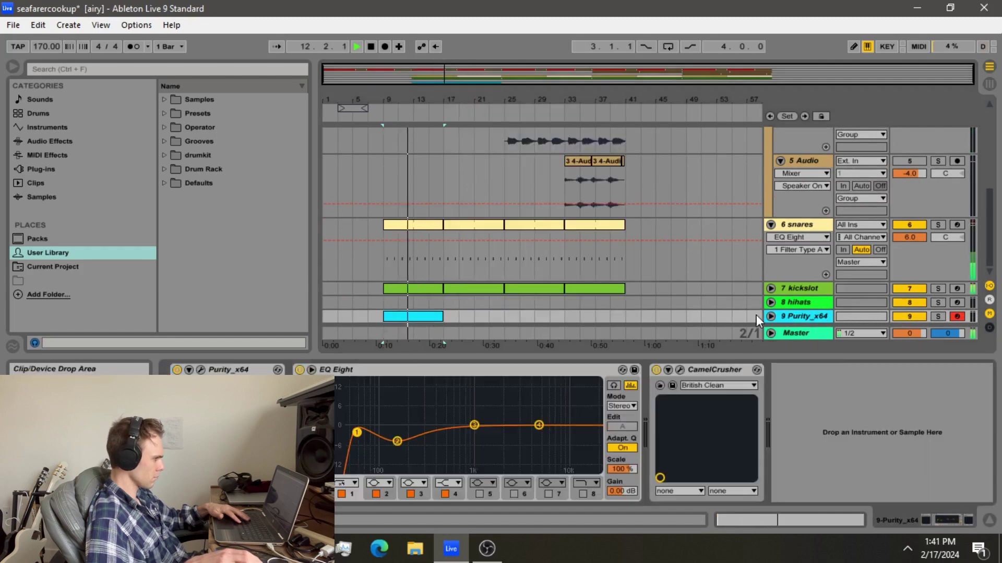
{"action": "left_click", "coordinate": [769, 316]}
{"action": "left_click", "coordinate": [414, 267]}
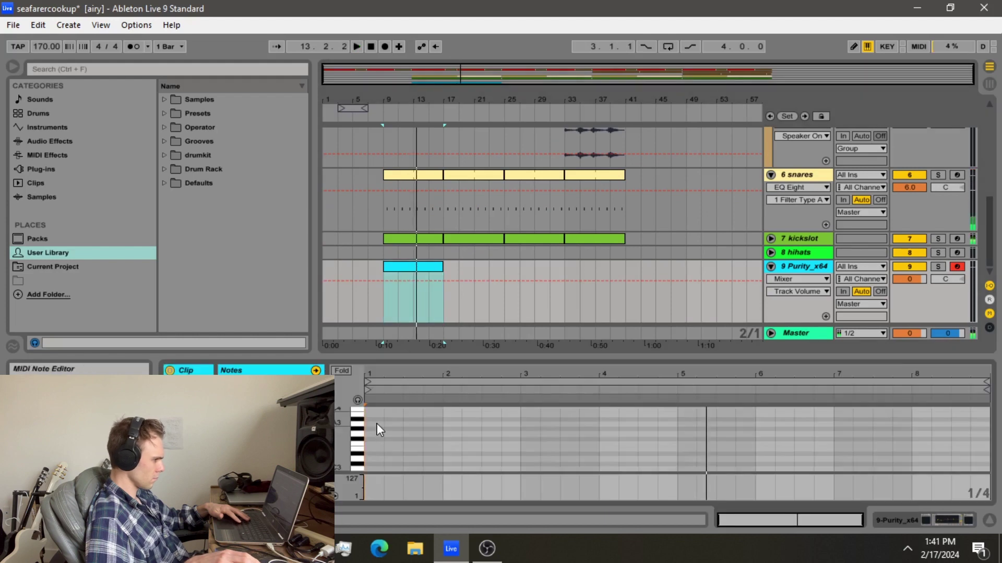
- Try a three-beat note at the start of the eight-bar Purity_x64 clip, audition it, and delete the clip
{"action": "key", "text": "space"}
{"action": "double_click", "coordinate": [377, 424]}
{"action": "left_click_drag", "start_coordinate": [384, 424], "coordinate": [430, 459]}
{"action": "key", "text": "space"}
{"action": "key", "text": "space"}
{"action": "key", "text": "space"}
{"action": "key", "text": "space"}
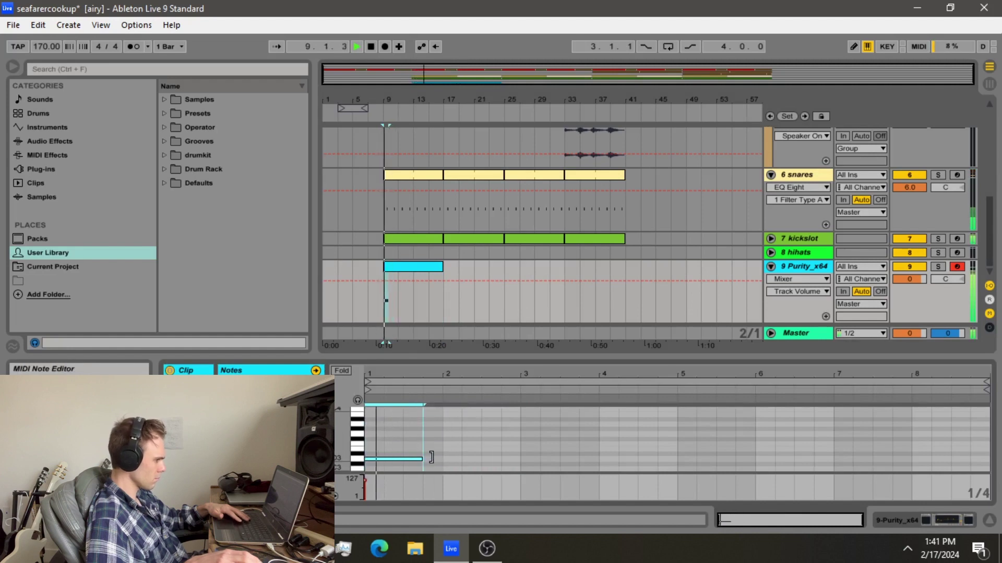
{"action": "scroll", "coordinate": [439, 459], "scroll_direction": "down", "scroll_amount": 1}
{"action": "key", "text": "space"}
{"action": "key", "text": "Delete"}
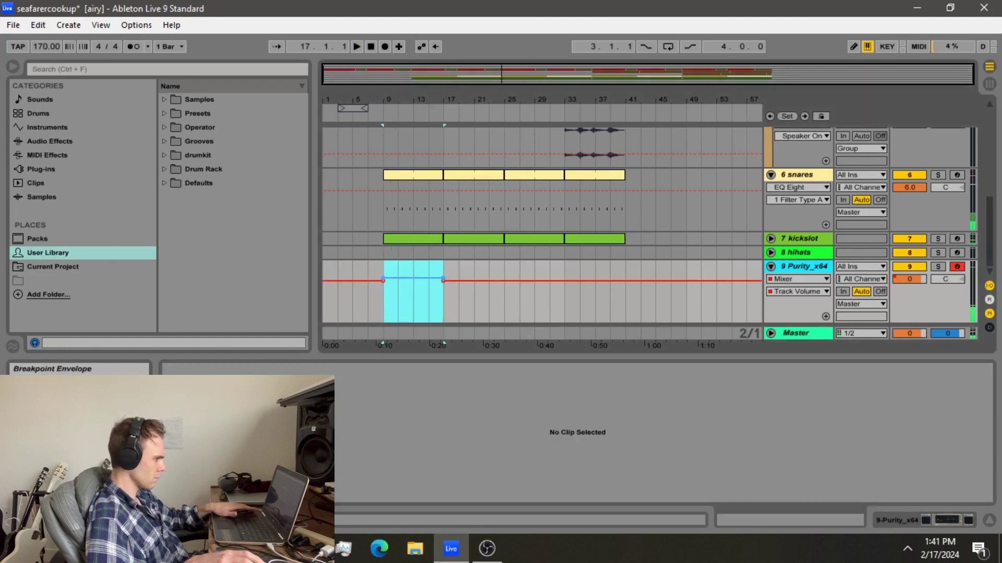
- Insert a four-bar MIDI clip over bars 9 to 13 on the Purity_x64 track and draw a note from 1 to 1.4
{"action": "left_click_drag", "start_coordinate": [389, 276], "coordinate": [409, 270]}
{"action": "right_click", "coordinate": [409, 270]}
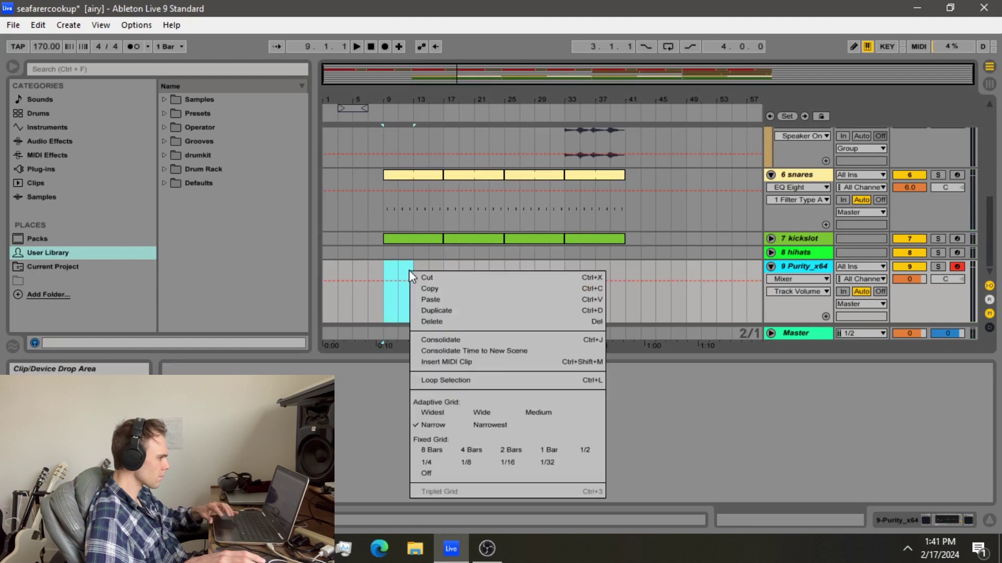
{"action": "left_click", "coordinate": [458, 358]}
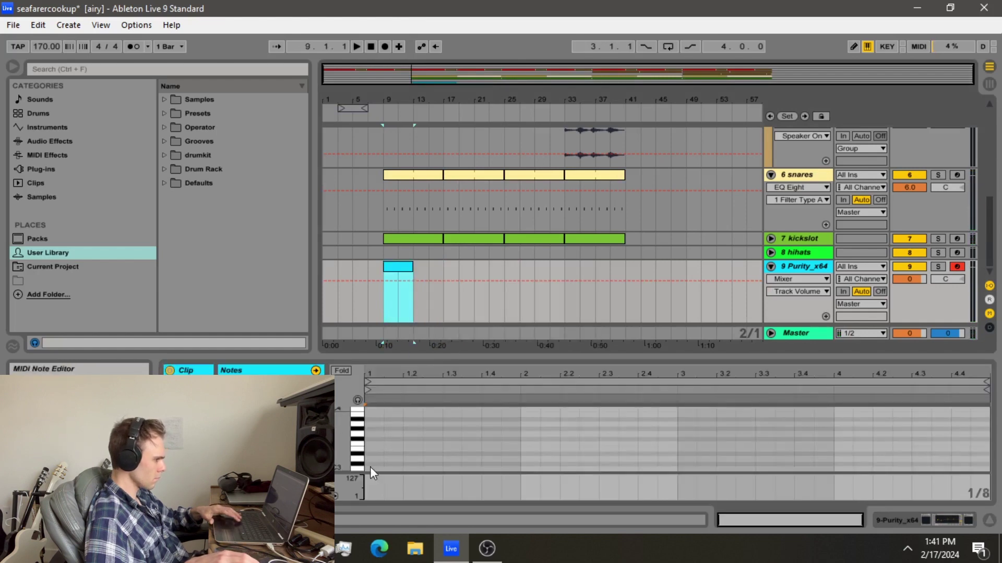
{"action": "key", "text": "space"}
{"action": "left_click_drag", "start_coordinate": [373, 458], "coordinate": [482, 455]}
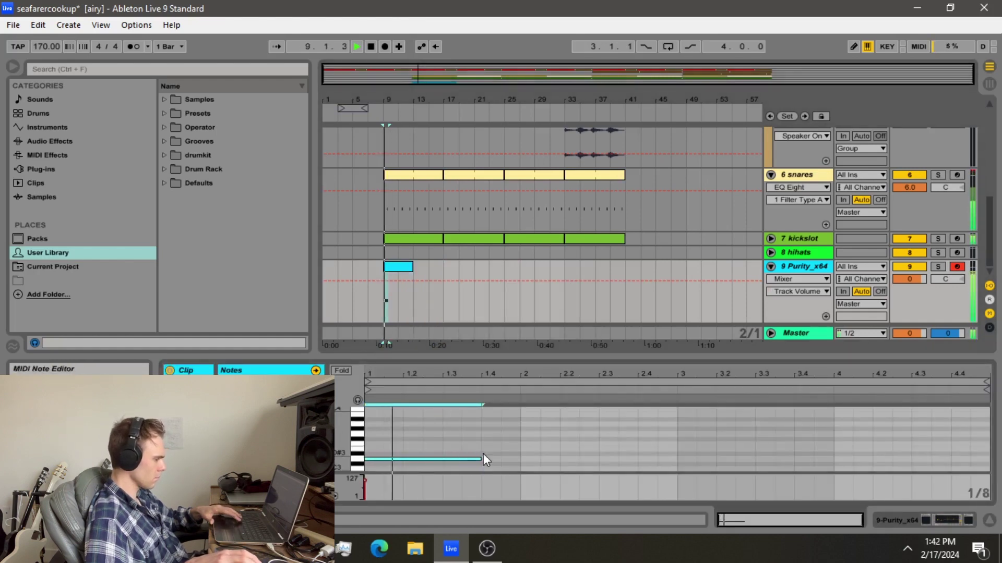
{"action": "scroll", "coordinate": [487, 456], "scroll_direction": "down", "scroll_amount": 1}
{"action": "key", "text": "space"}
{"action": "key", "text": "space"}
{"action": "key", "text": "space"}
- Add a lower bass note from 1.4 to 2.4 and a higher one starting at 2.4, checking the line by playback
{"action": "scroll", "coordinate": [493, 464], "scroll_direction": "down", "scroll_amount": 1}
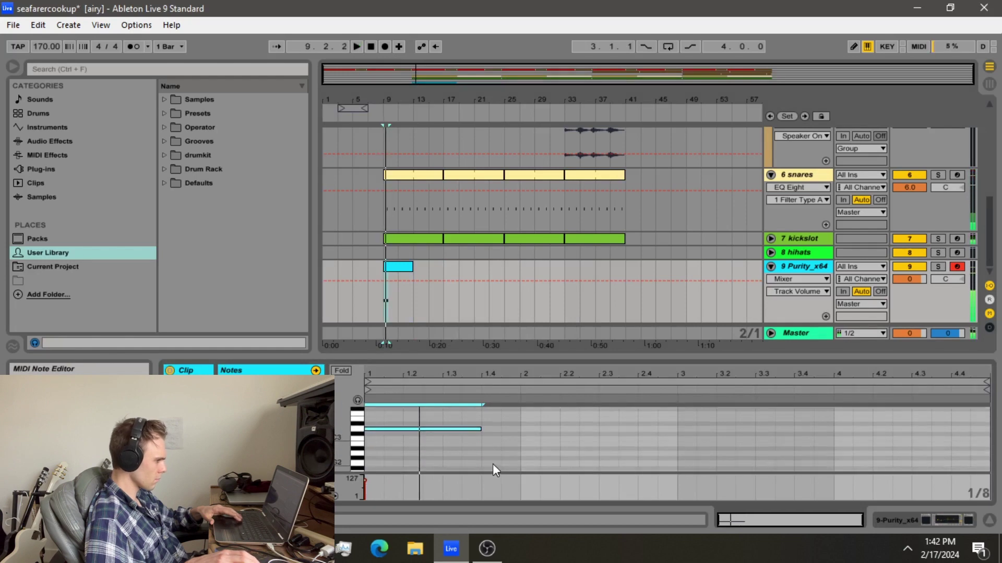
{"action": "double_click", "coordinate": [494, 455]}
{"action": "key", "text": "space"}
{"action": "left_click_drag", "start_coordinate": [500, 455], "coordinate": [628, 443]}
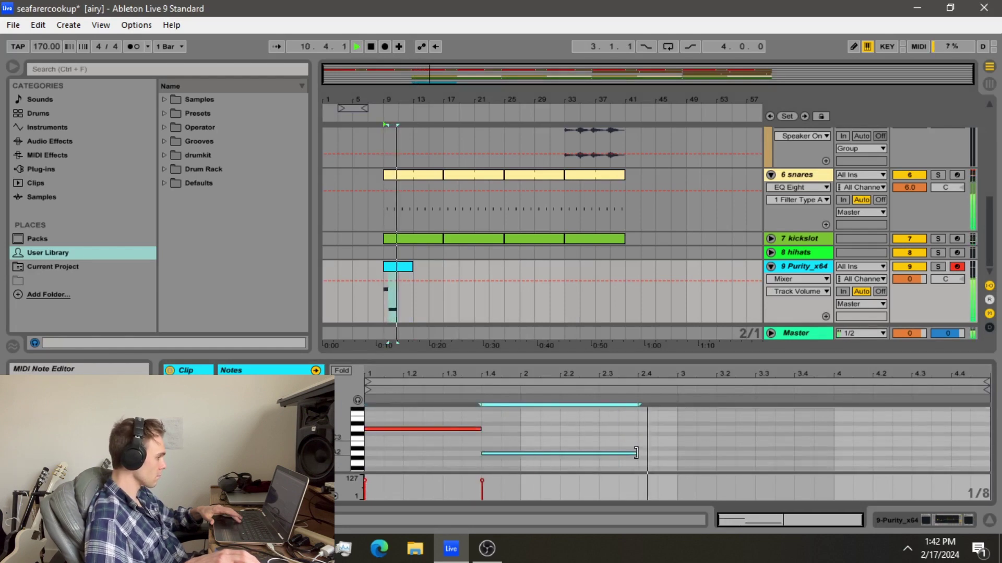
{"action": "key", "text": "space"}
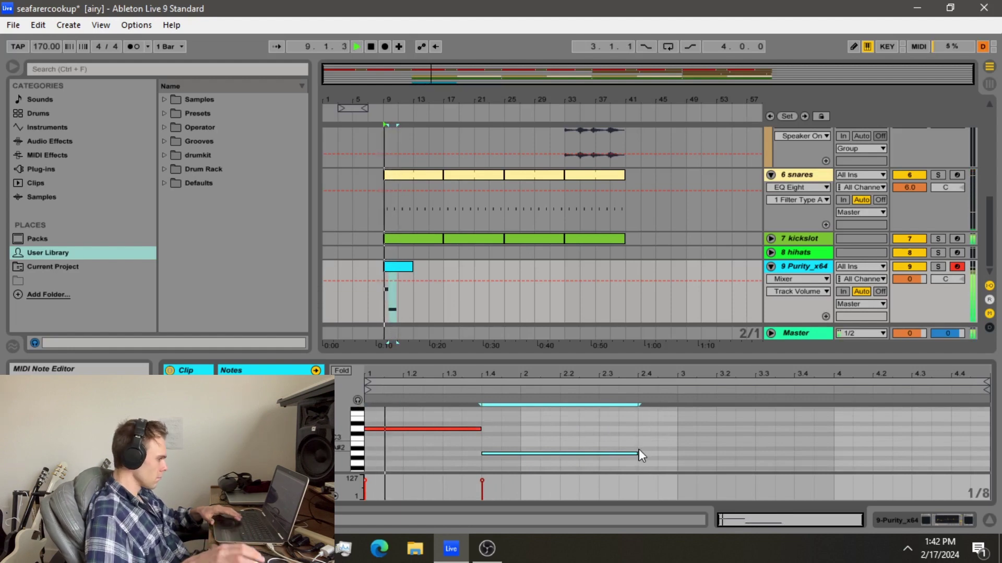
{"action": "key", "text": "space"}
{"action": "double_click", "coordinate": [647, 433]}
{"action": "left_click_drag", "start_coordinate": [657, 433], "coordinate": [1000, 443]}
- Finish the bass line with same-pitch notes starting at 4.2 and 4.4, and duplicate the four-bar clip at bar 13
{"action": "left_click", "coordinate": [881, 443]}
{"action": "double_click", "coordinate": [881, 439]}
{"action": "double_click", "coordinate": [935, 444]}
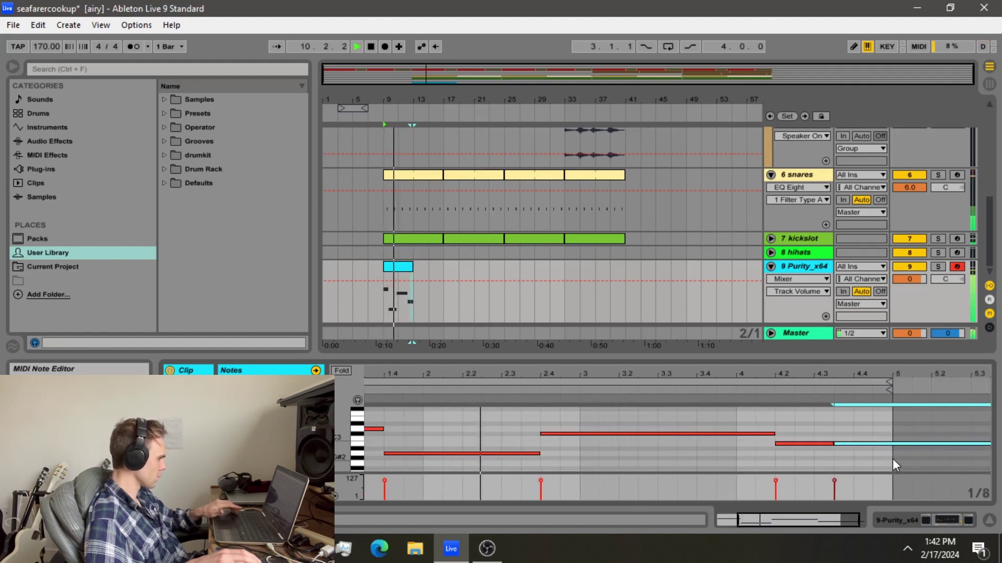
{"action": "key", "text": "Right"}
{"action": "left_click_drag", "start_coordinate": [794, 444], "coordinate": [816, 443]}
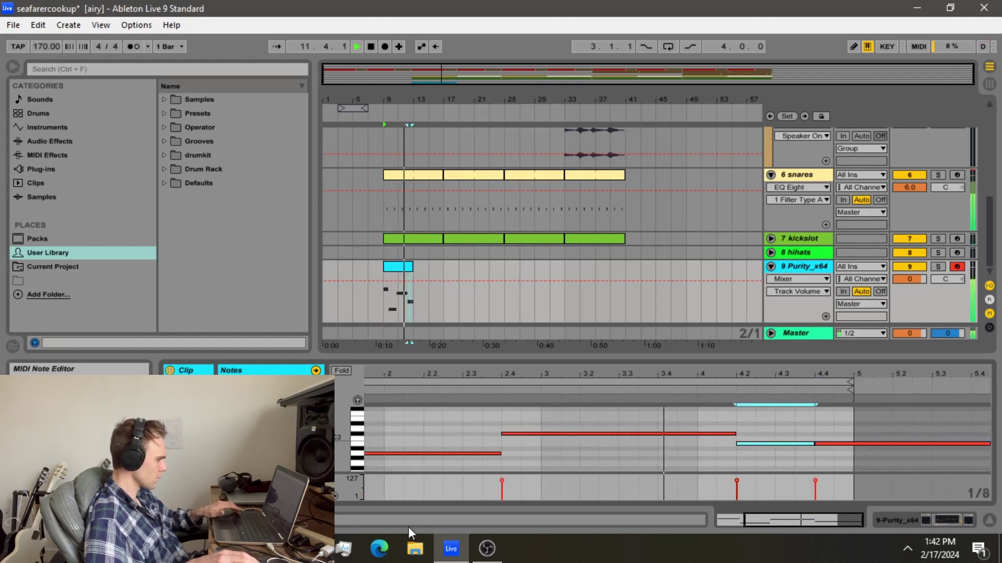
{"action": "left_click", "coordinate": [391, 265]}
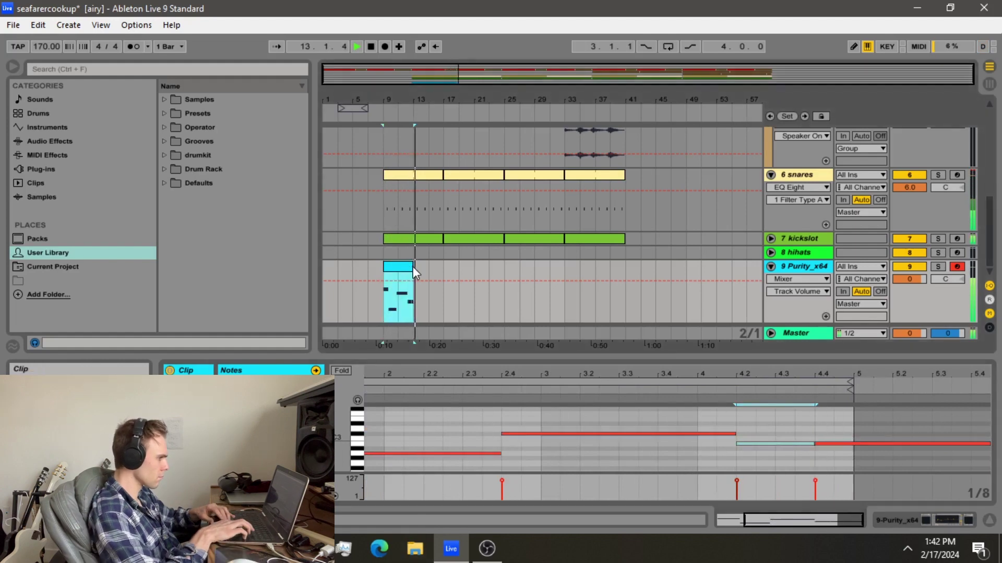
{"action": "key", "text": "ctrl+d"}
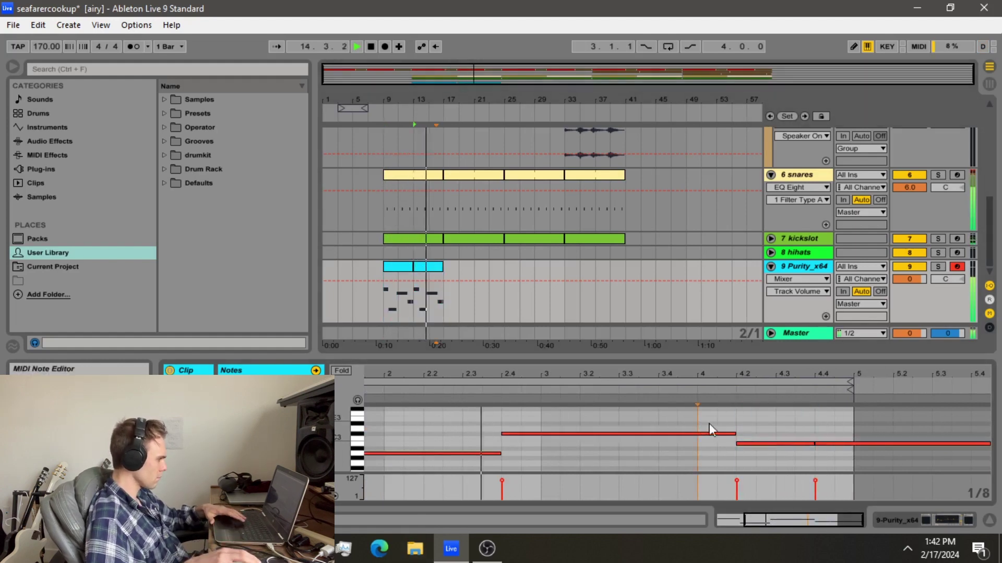
- Try splitting off a short repeat at beat 4 of the long third note, and restore the note's end to 4.2
{"action": "left_click_drag", "start_coordinate": [734, 433], "coordinate": [696, 433]}
{"action": "double_click", "coordinate": [711, 433]}
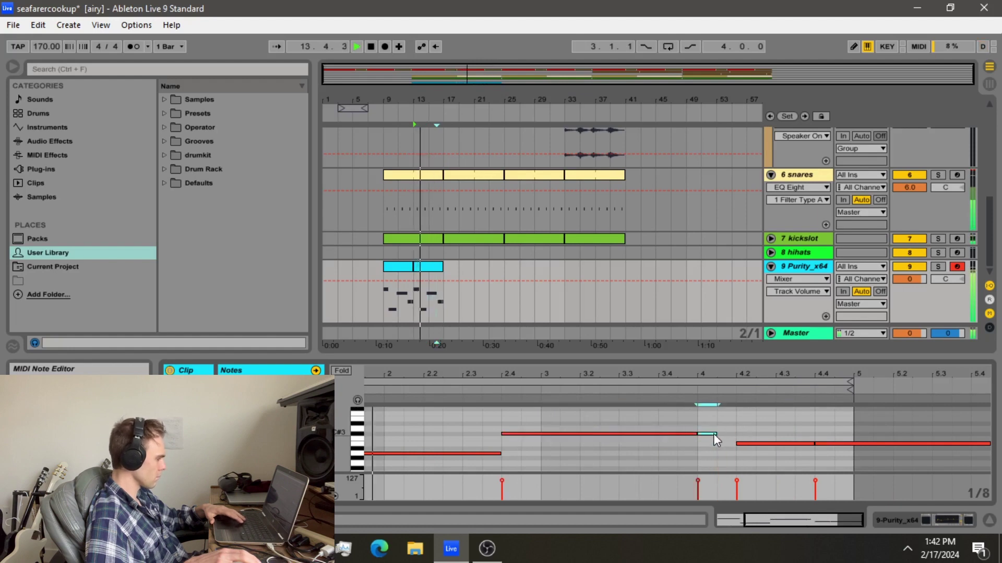
{"action": "double_click", "coordinate": [713, 433]}
{"action": "left_click_drag", "start_coordinate": [697, 434], "coordinate": [736, 434]}
- Play the bass line and duplicate both four-bar Purity_x64 clips over bars 17 to 25
{"action": "left_click", "coordinate": [400, 263]}
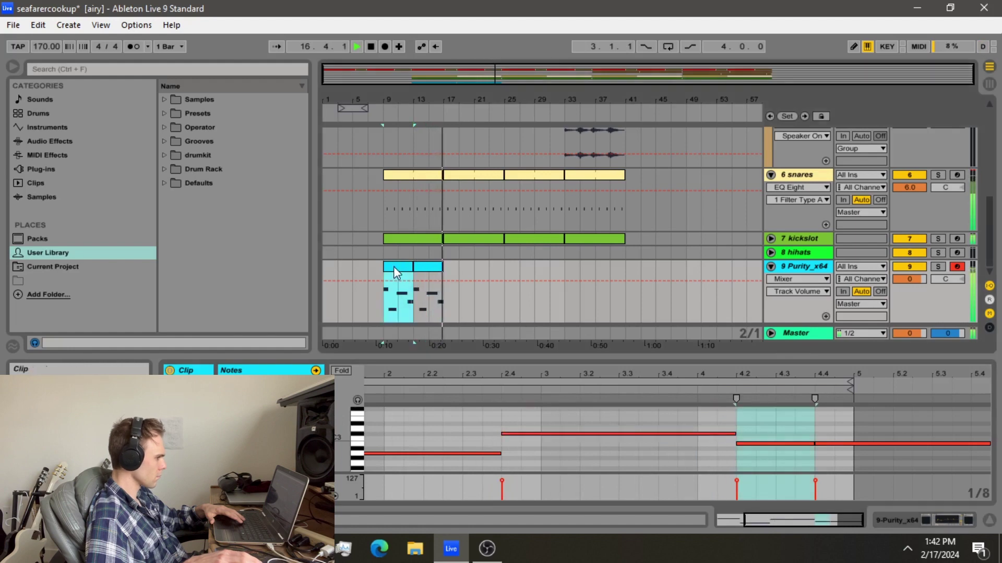
{"action": "left_click", "coordinate": [428, 311]}
{"action": "key", "text": "space"}
{"action": "key", "text": "space"}
{"action": "left_click_drag", "start_coordinate": [380, 321], "coordinate": [438, 311]}
{"action": "key", "text": "Right"}
{"action": "key", "text": "ctrl+d"}
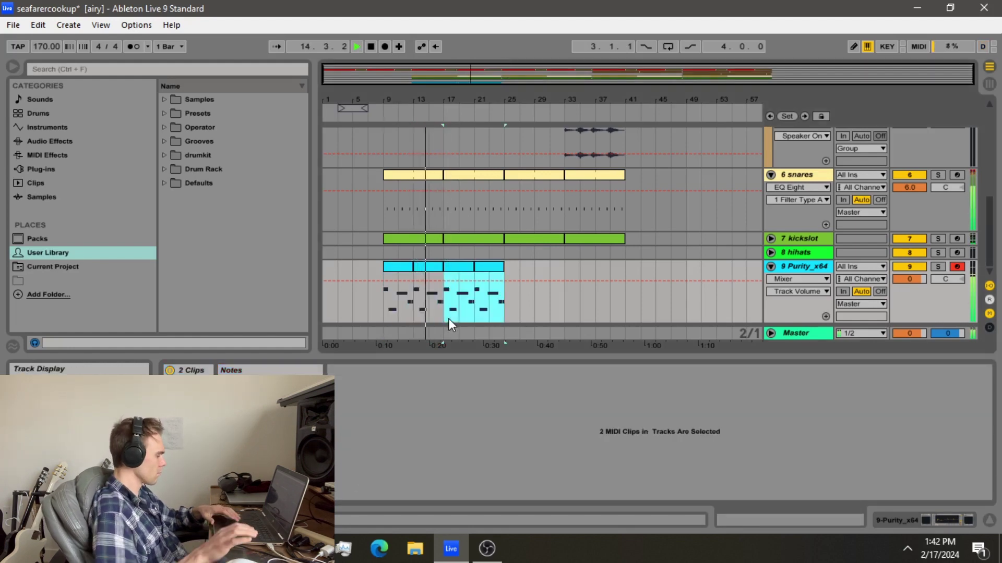
- Compare the notes of the duplicated Purity_x64 clips at bars 17 and 21
{"action": "scroll", "coordinate": [456, 301], "scroll_direction": "up", "scroll_amount": 2}
{"action": "scroll", "coordinate": [469, 292], "scroll_direction": "down", "scroll_amount": 1}
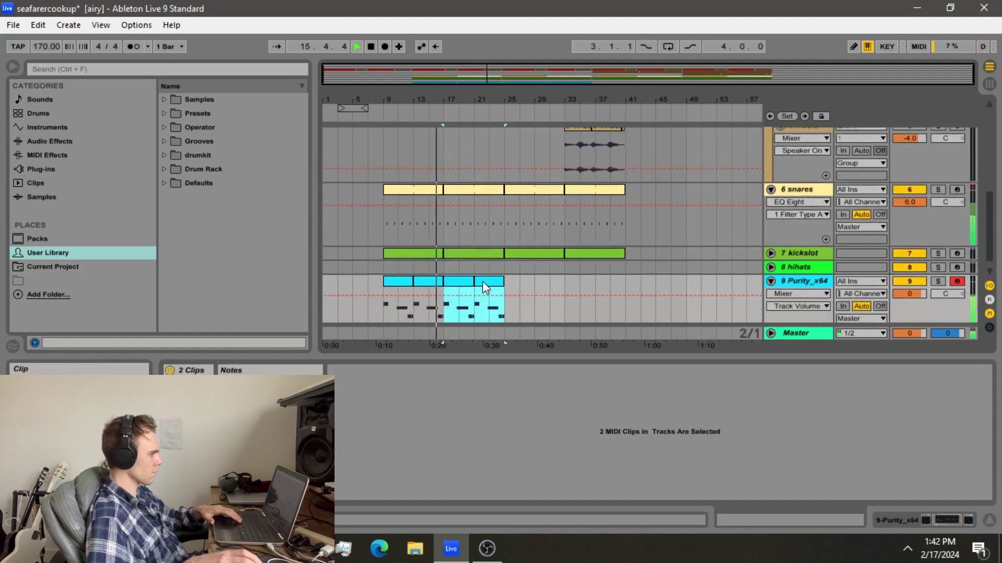
{"action": "left_click", "coordinate": [482, 281]}
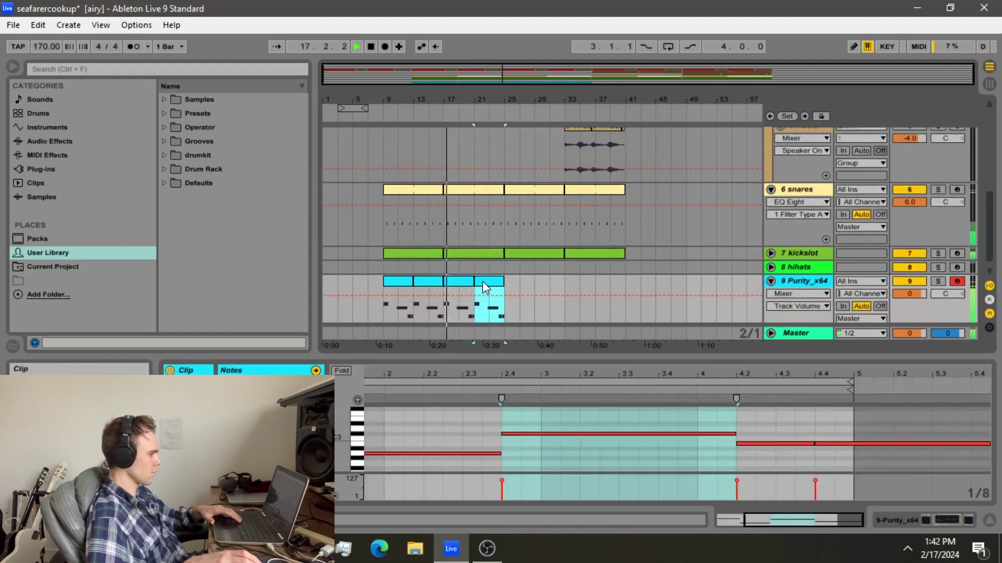
{"action": "left_click", "coordinate": [465, 282]}
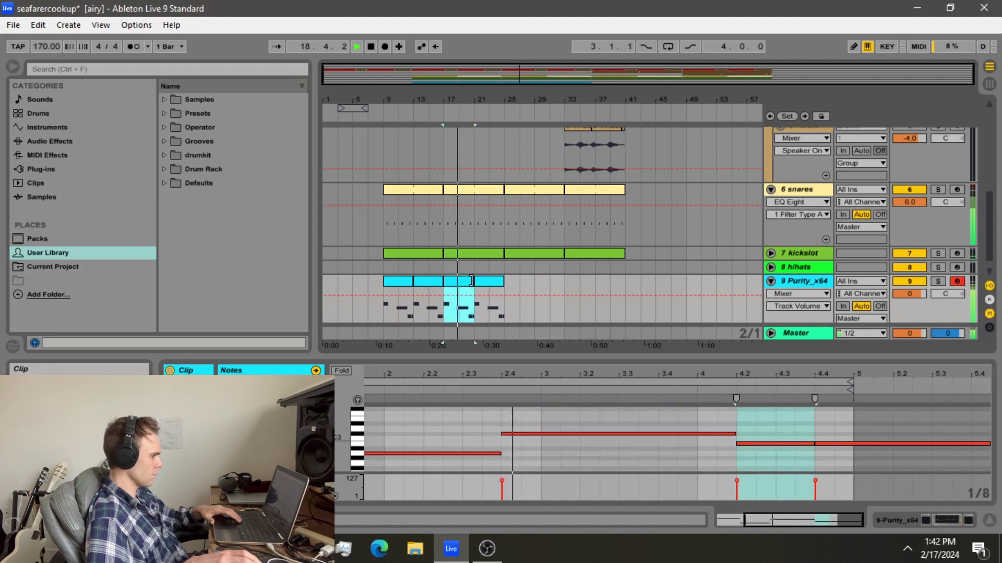
{"action": "double_click", "coordinate": [484, 281]}
{"action": "left_click", "coordinate": [479, 269]}
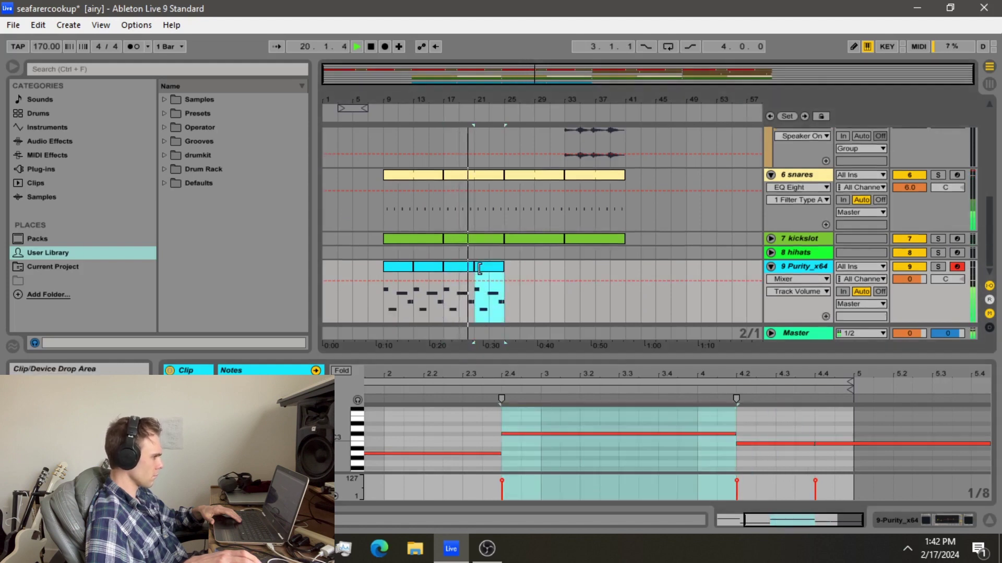
- Split off a short repeat from 4 to 4.2 at the end of the long C#3 note in the bar 21 Purity_x64 clip
{"action": "left_click", "coordinate": [465, 268]}
{"action": "double_click", "coordinate": [481, 268]}
{"action": "left_click", "coordinate": [739, 421]}
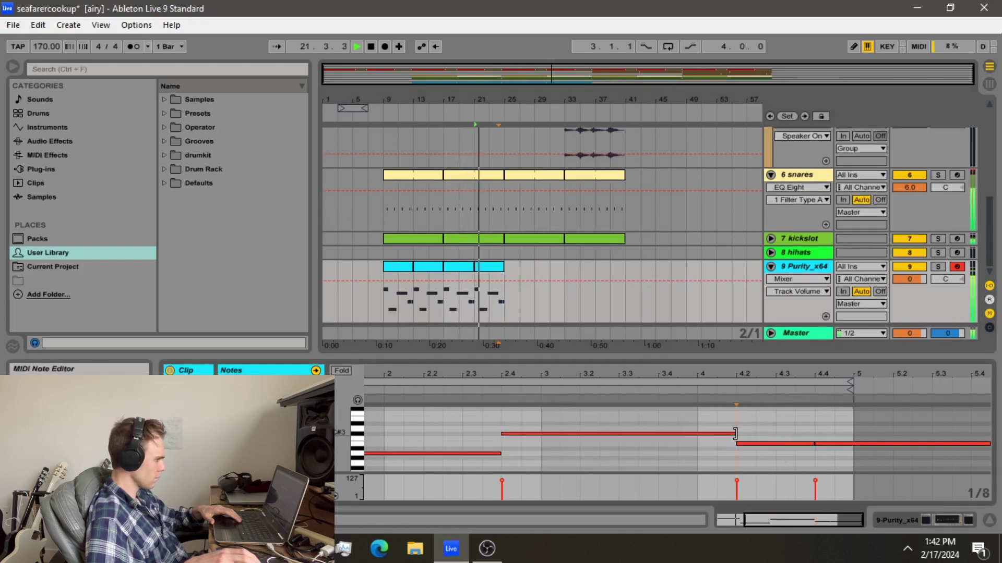
{"action": "mouse_move", "coordinate": [734, 433]}
{"action": "left_mouse_down"}
{"action": "mouse_move", "coordinate": [700, 437]}
{"action": "mouse_move", "coordinate": [733, 433]}
{"action": "left_mouse_up"}
{"action": "double_click", "coordinate": [709, 437]}
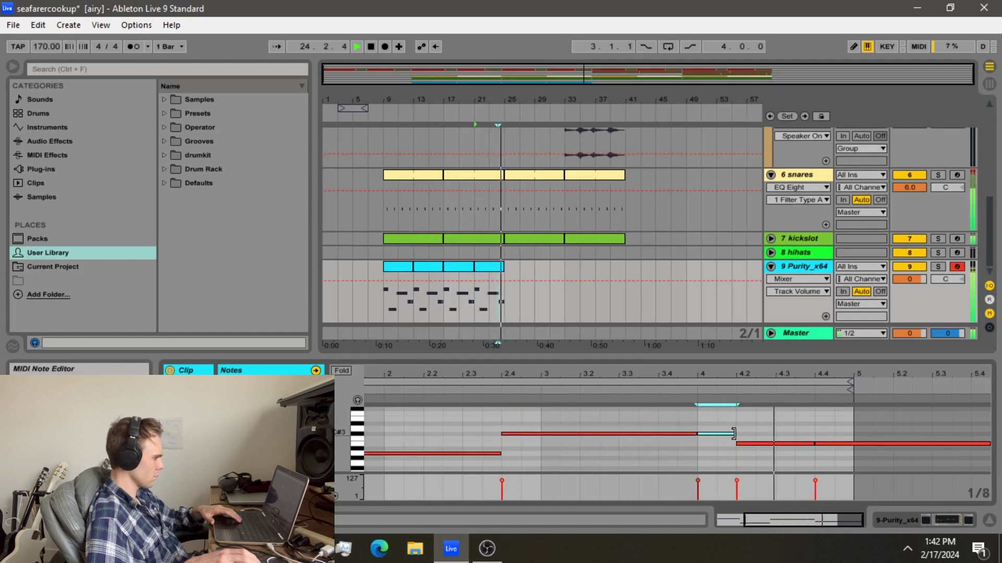
- Duplicate the four Purity_x64 clips of bars 9 to 25 over bars 25 to 41
{"action": "left_click", "coordinate": [382, 316]}
{"action": "key", "text": "space"}
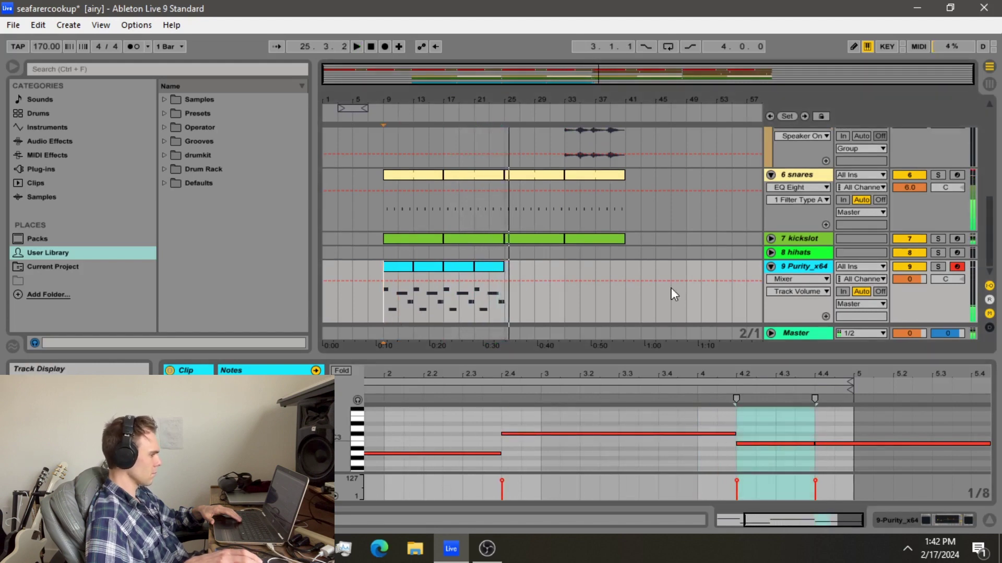
{"action": "left_click_drag", "start_coordinate": [528, 256], "coordinate": [530, 255]}
{"action": "left_click_drag", "start_coordinate": [375, 306], "coordinate": [502, 305]}
{"action": "key", "text": "ctrl+d"}
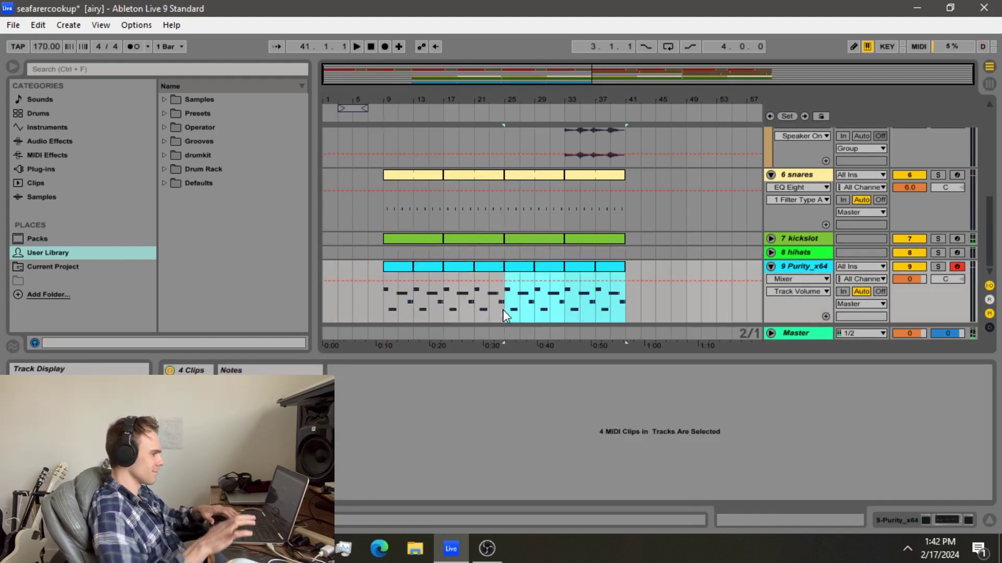
- Insert an empty four-bar MIDI clip on the hihats track at bar 25
{"action": "key", "text": "space"}
{"action": "left_click_drag", "start_coordinate": [500, 251], "coordinate": [541, 251]}
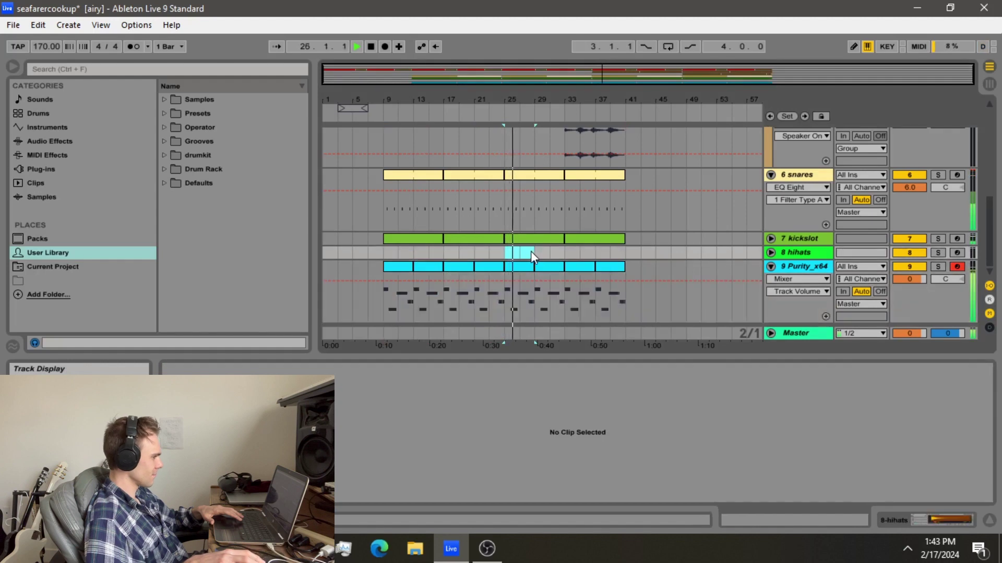
{"action": "right_click", "coordinate": [530, 252]}
{"action": "left_click", "coordinate": [569, 333]}
{"action": "key", "text": "space"}
- Place THEY_hihat_maybe notes at 1, 1.2, 1.3 and 1.4 in the new hihats clip
{"action": "scroll", "coordinate": [451, 433], "scroll_direction": "down", "scroll_amount": 2}
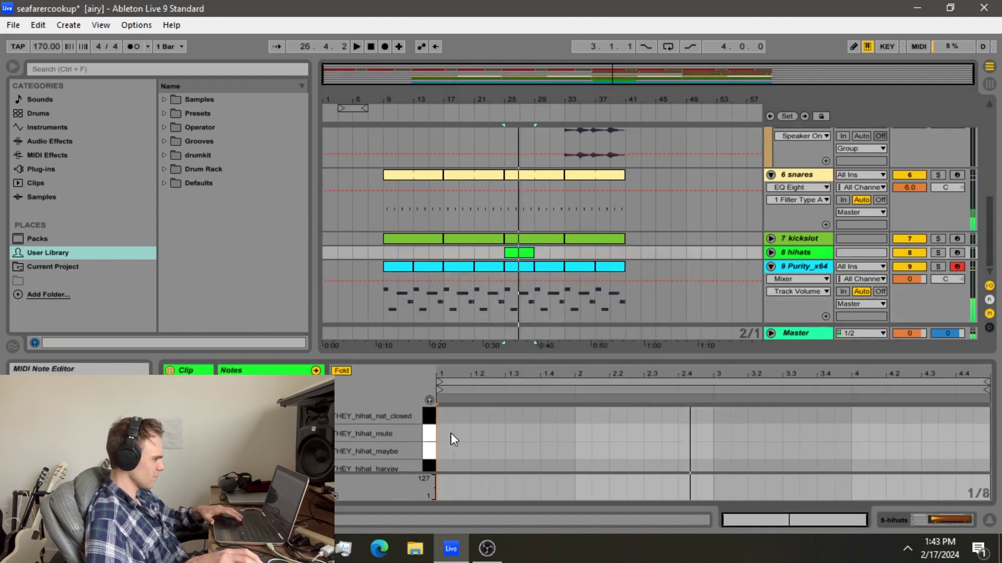
{"action": "double_click", "coordinate": [447, 429]}
{"action": "key", "text": "space"}
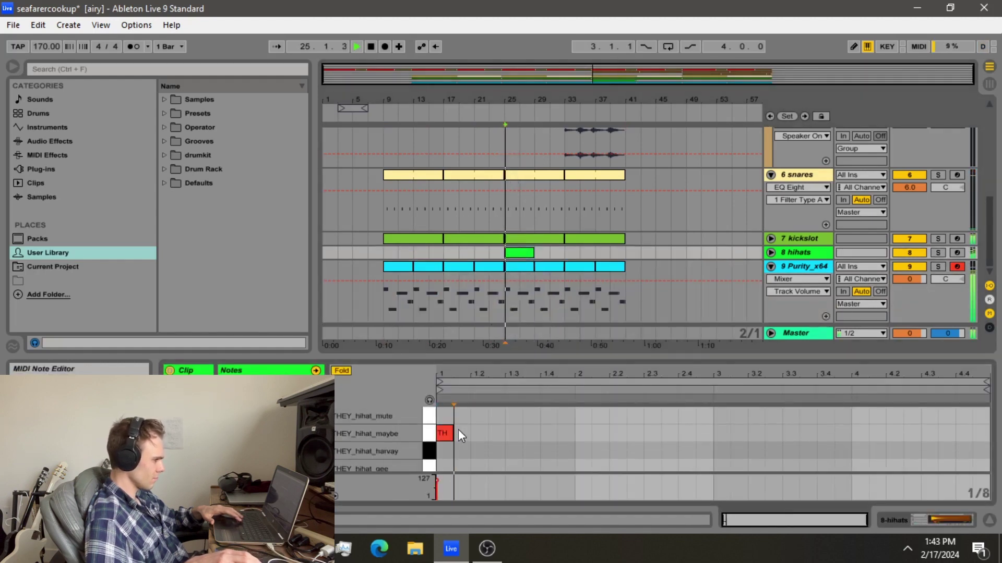
{"action": "key", "text": "space"}
{"action": "double_click", "coordinate": [478, 434]}
{"action": "double_click", "coordinate": [513, 433]}
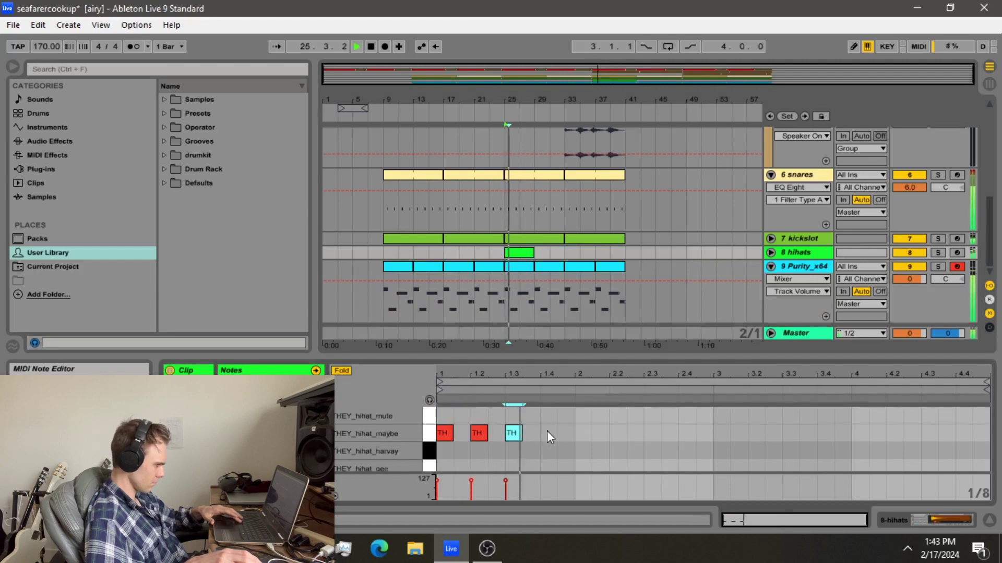
{"action": "double_click", "coordinate": [548, 433]}
- Play the hi-hat pattern against the other tracks from bar 25
{"action": "left_click", "coordinate": [471, 477]}
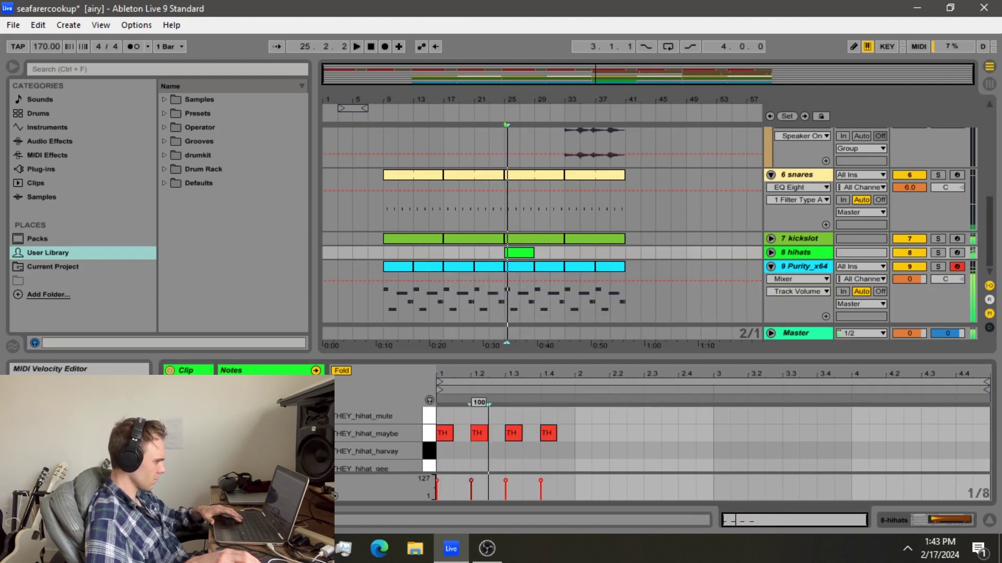
{"action": "left_click_drag", "start_coordinate": [505, 479], "coordinate": [505, 480]}
{"action": "key", "text": "space"}
{"action": "key", "text": "space"}
{"action": "key", "text": "space"}
{"action": "left_click", "coordinate": [579, 435]}
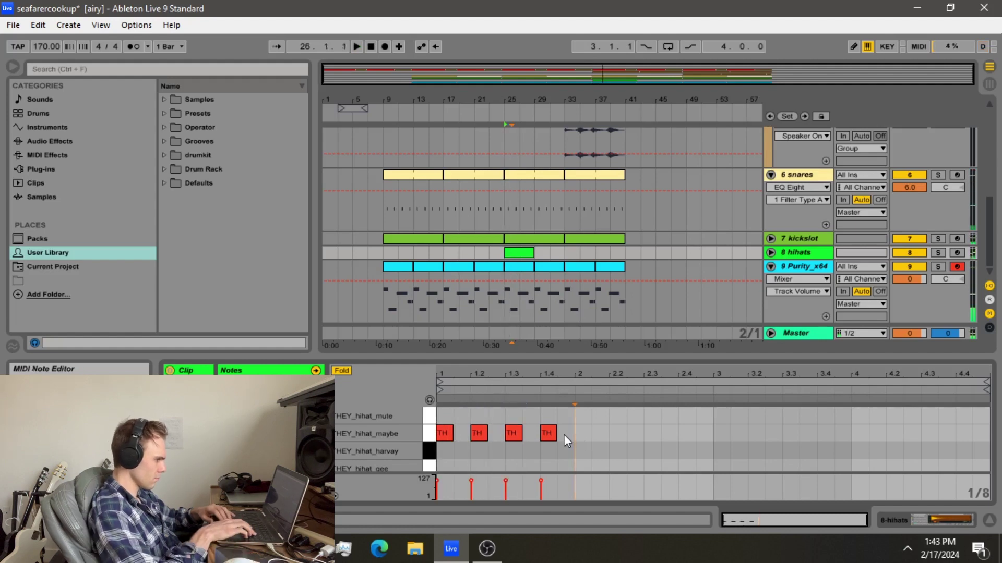
- Audition all four hi-hat notes on other samples of the kit and settle them on THEY_hihat_trop
{"action": "key", "text": "ctrl+a"}
{"action": "key", "text": "space"}
{"action": "key", "text": "Down"}
{"action": "key", "text": "Down"}
{"action": "key", "text": "Down"}
{"action": "key", "text": "space"}
{"action": "key", "text": "Down"}
{"action": "key", "text": "Down"}
{"action": "key", "text": "Down"}
{"action": "key", "text": "Down"}
{"action": "key", "text": "Down"}
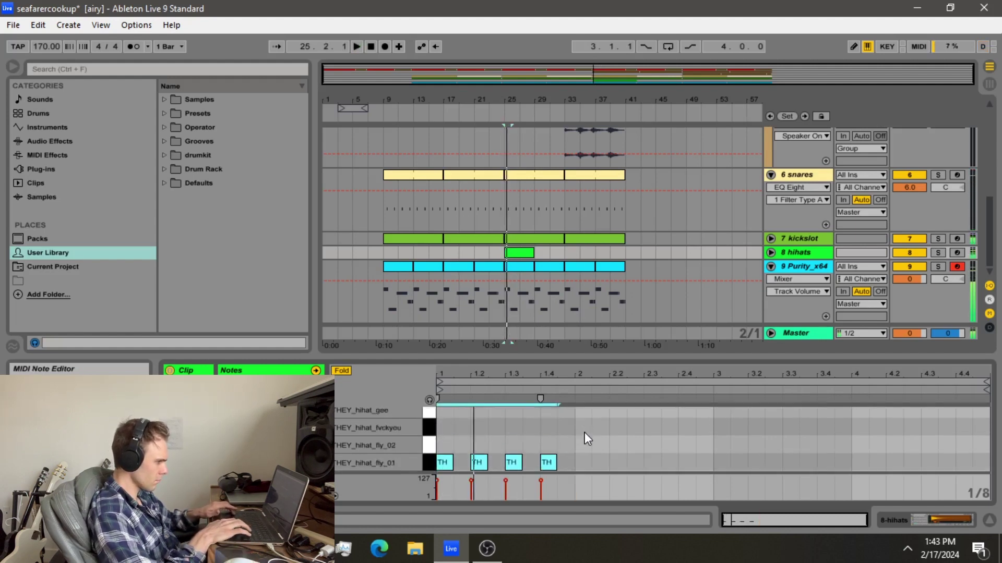
{"action": "key", "text": "space"}
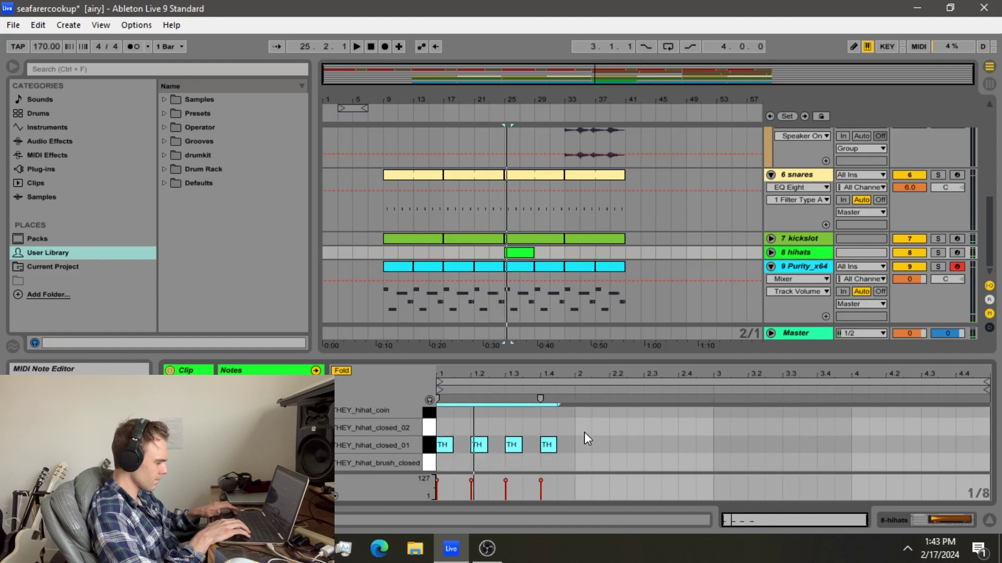
{"action": "key", "text": "Down"}
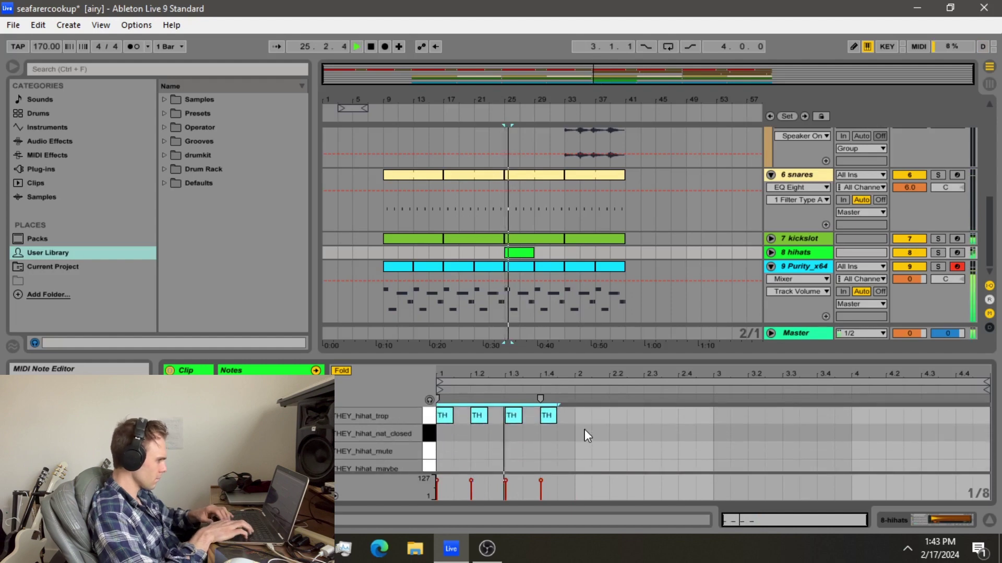
- Duplicate the THEY_hihat_trop notes until they fill all four bars of the hihats clip
{"action": "key", "text": "ctrl+d"}
{"action": "key", "text": "ctrl+a"}
{"action": "key", "text": "ctrl+d"}
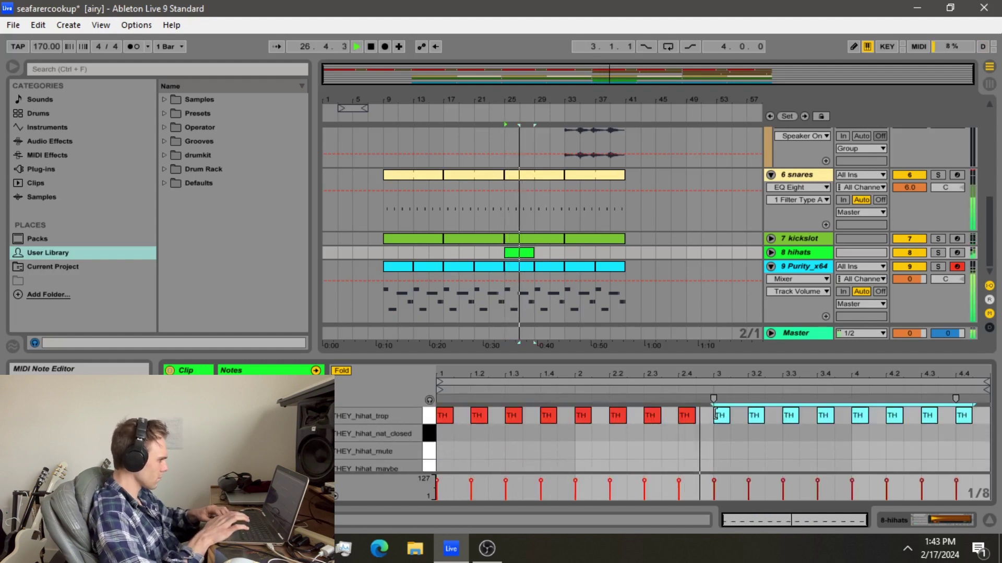
{"action": "key", "text": "space"}
- Nudge all the hi-hat notes slightly later off the grid and play the clip
{"action": "left_click", "coordinate": [485, 427]}
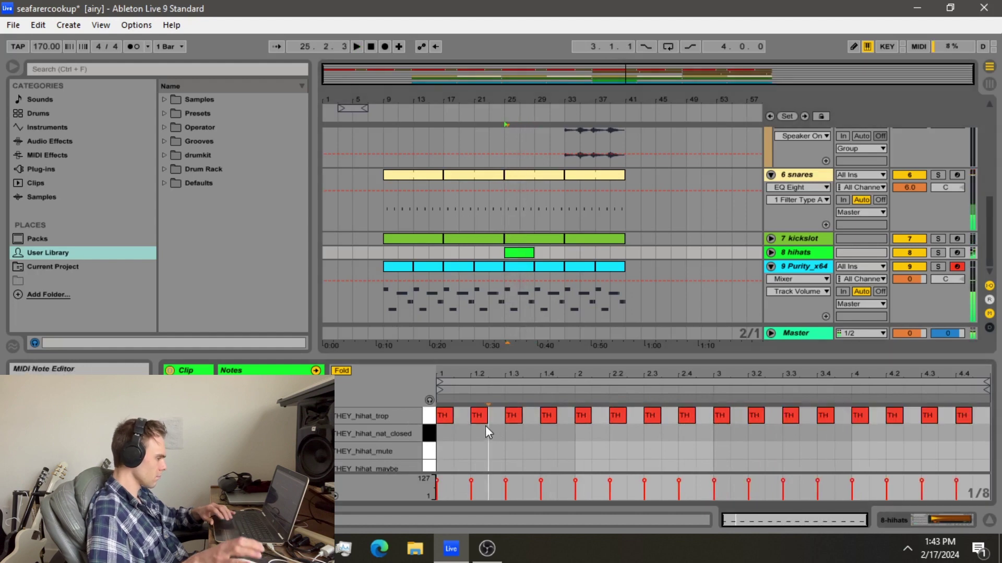
{"action": "key", "text": "ctrl+a"}
{"action": "left_click_drag", "start_coordinate": [467, 379], "coordinate": [467, 428]}
{"action": "left_click_drag", "start_coordinate": [514, 376], "coordinate": [652, 397]}
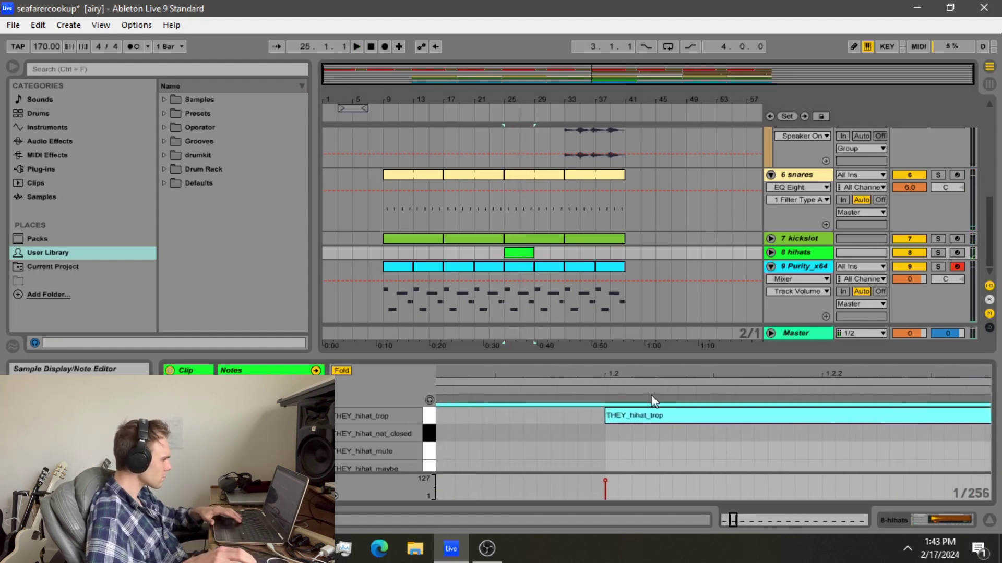
{"action": "key", "text": "space"}
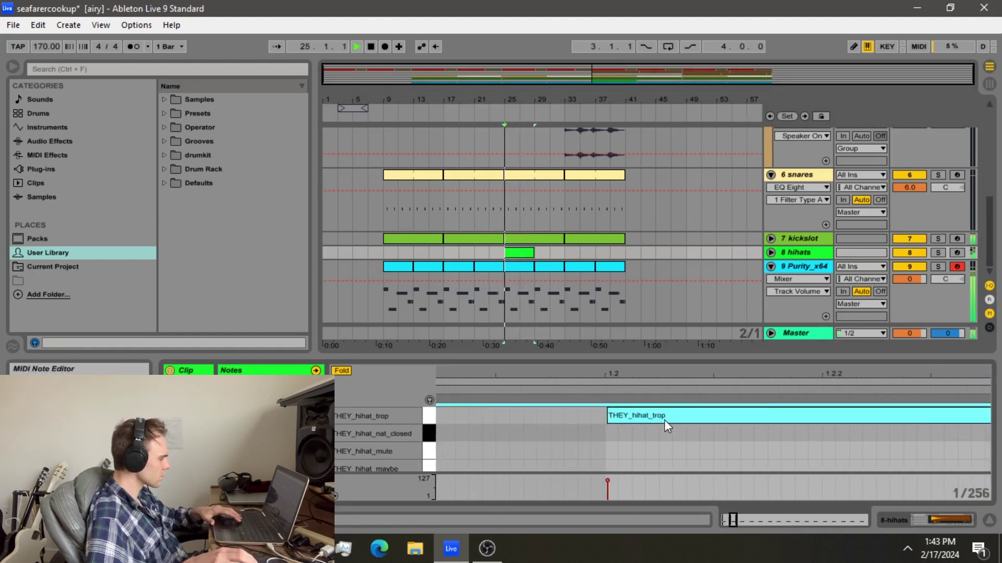
- Duplicate the four-bar hihats clip twice to cover bars 29 to 37
{"action": "left_click", "coordinate": [521, 252]}
{"action": "key", "text": "ctrl+d"}
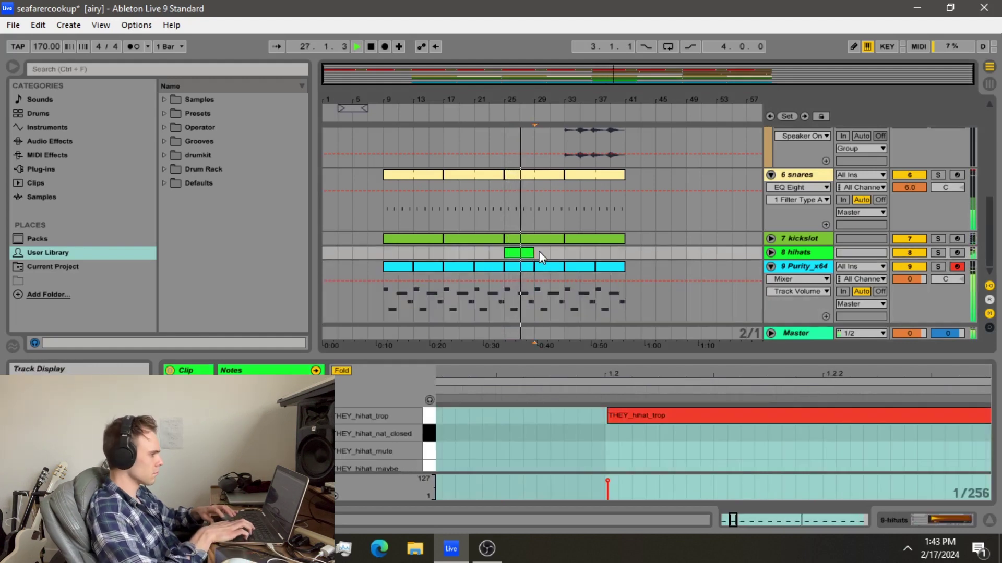
{"action": "key", "text": "ctrl+d"}
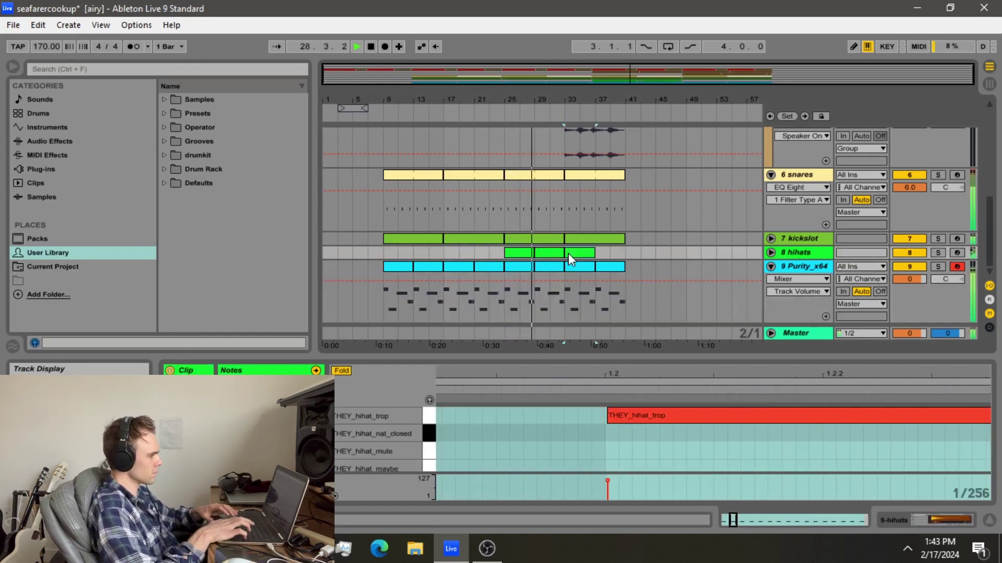
- Fold the Purity_x64 and snares tracks
{"action": "left_click", "coordinate": [771, 266]}
{"action": "left_click", "coordinate": [771, 219]}
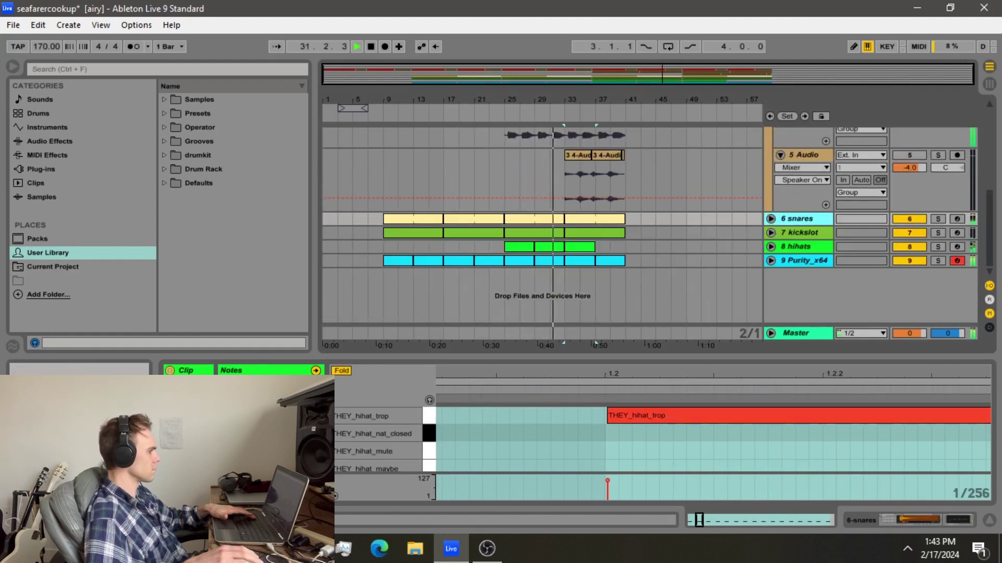
{"action": "left_click", "coordinate": [550, 262]}
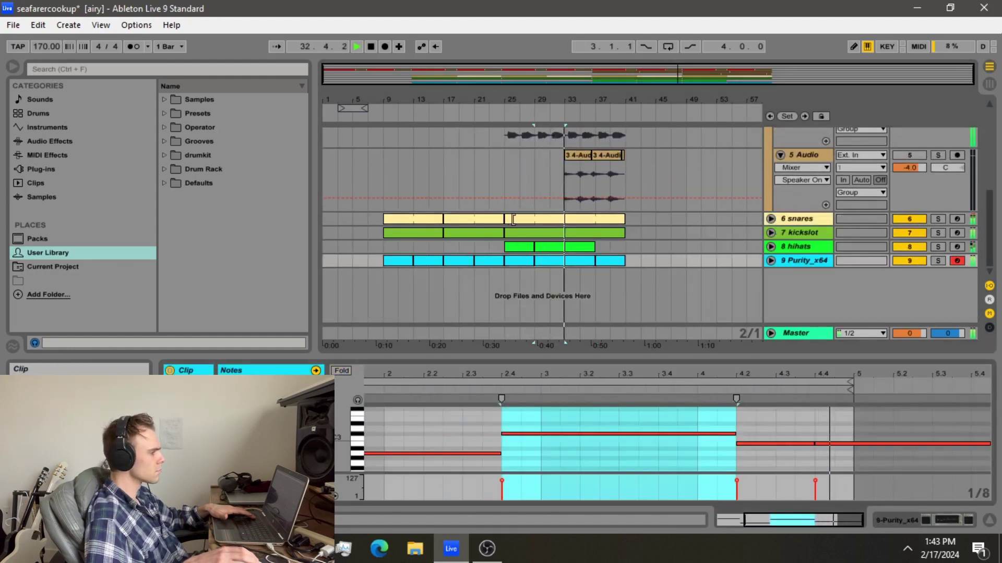
{"action": "left_click", "coordinate": [511, 198]}
{"action": "scroll", "coordinate": [548, 261], "scroll_direction": "up", "scroll_amount": 3}
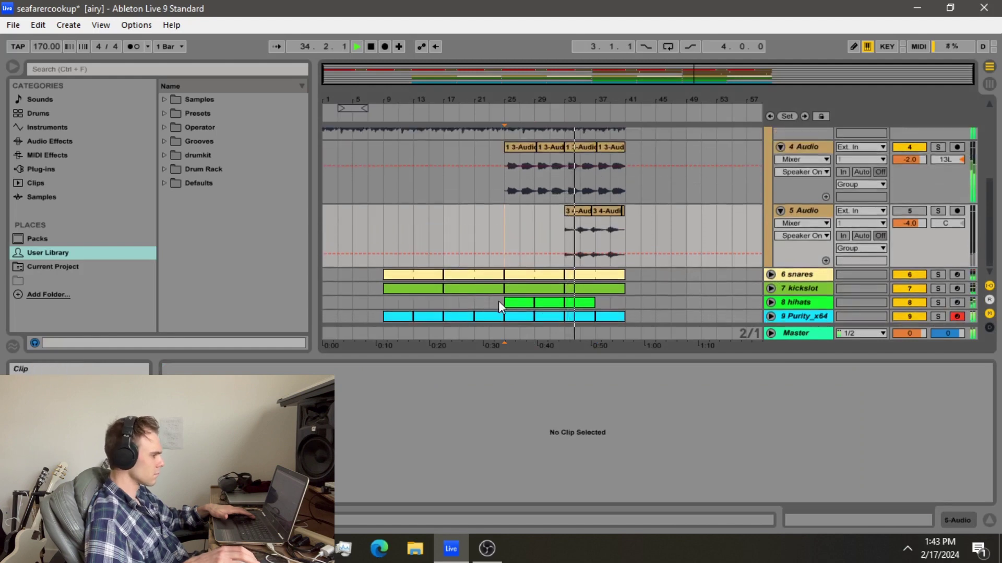
- Activate the 5 Audio track and replay the section leading into bar 33
{"action": "left_click", "coordinate": [530, 302]}
{"action": "mouse_move", "coordinate": [530, 302]}
{"action": "left_mouse_down"}
{"action": "mouse_move", "coordinate": [557, 302]}
{"action": "mouse_move", "coordinate": [562, 315]}
{"action": "left_mouse_up"}
{"action": "left_click", "coordinate": [552, 250]}
{"action": "key", "text": "space"}
{"action": "key", "text": "space"}
{"action": "left_click", "coordinate": [900, 211]}
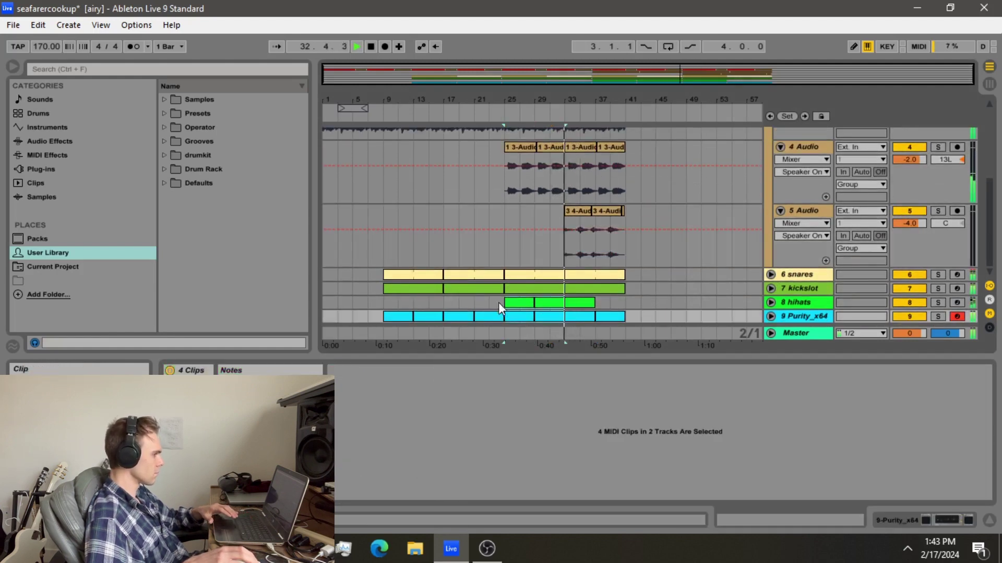
- Duplicate the hihats clips of bars 25 to 33 over bars 33 to 41 and fold the 2 Group track
{"action": "left_click_drag", "start_coordinate": [499, 302], "coordinate": [576, 302]}
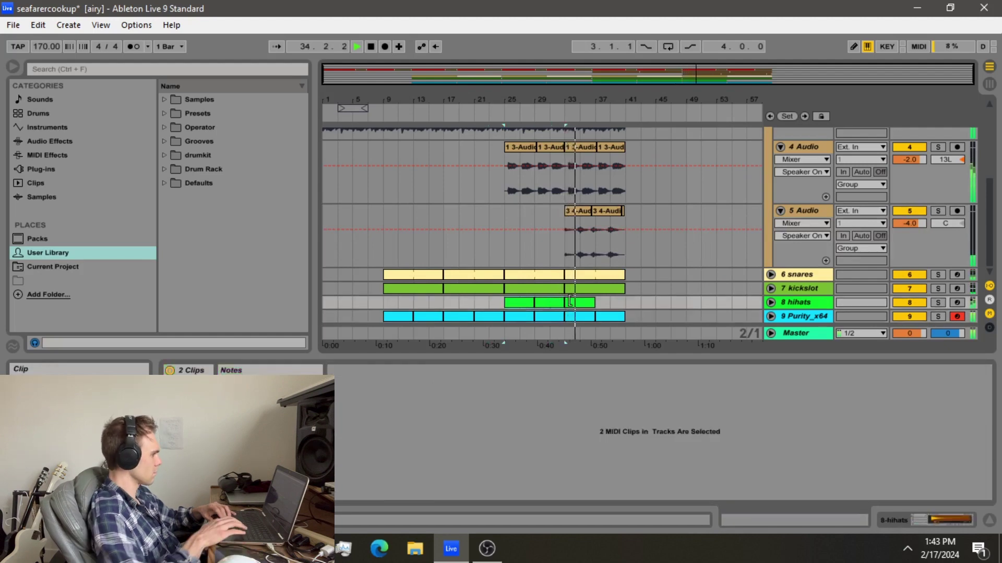
{"action": "scroll", "coordinate": [756, 168], "scroll_direction": "up", "scroll_amount": 5}
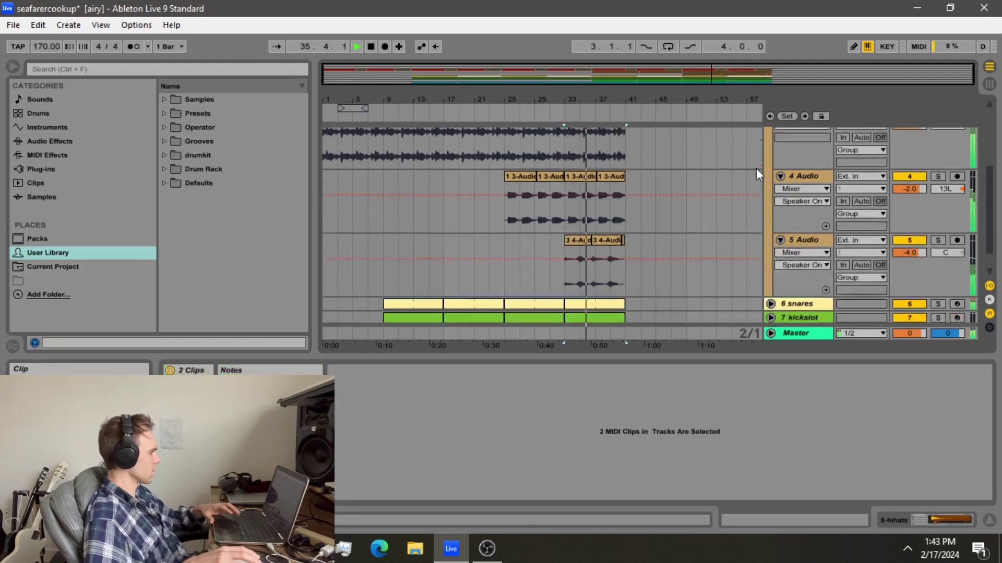
{"action": "left_click", "coordinate": [770, 164]}
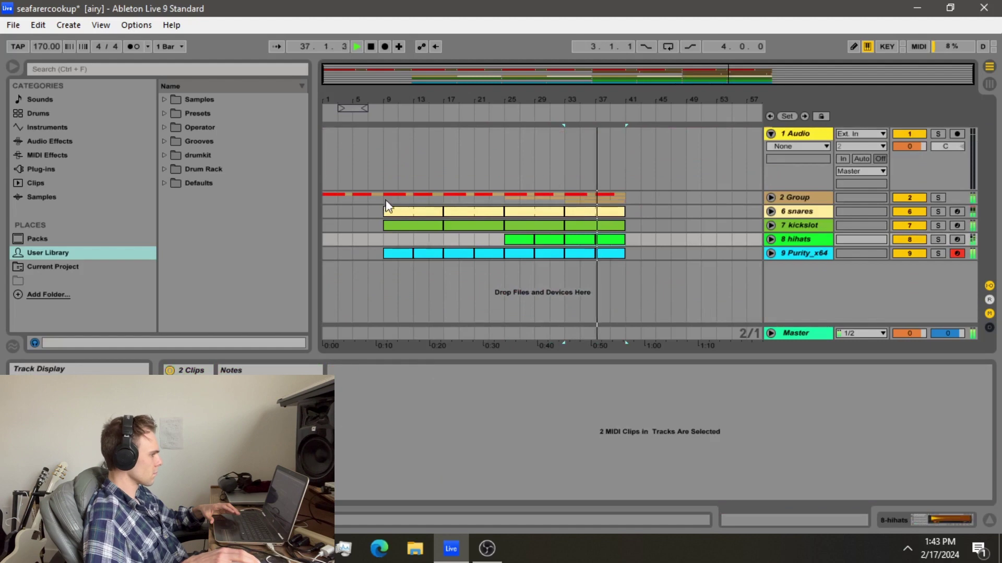
- Copy bars 9 to 25 of the 2 Group, snares, kickslot, hihats and Purity_x64 tracks and paste them at bar 41
{"action": "left_click", "coordinate": [500, 252]}
{"action": "left_click_drag", "start_coordinate": [500, 252], "coordinate": [509, 265]}
{"action": "key", "text": "ctrl+c"}
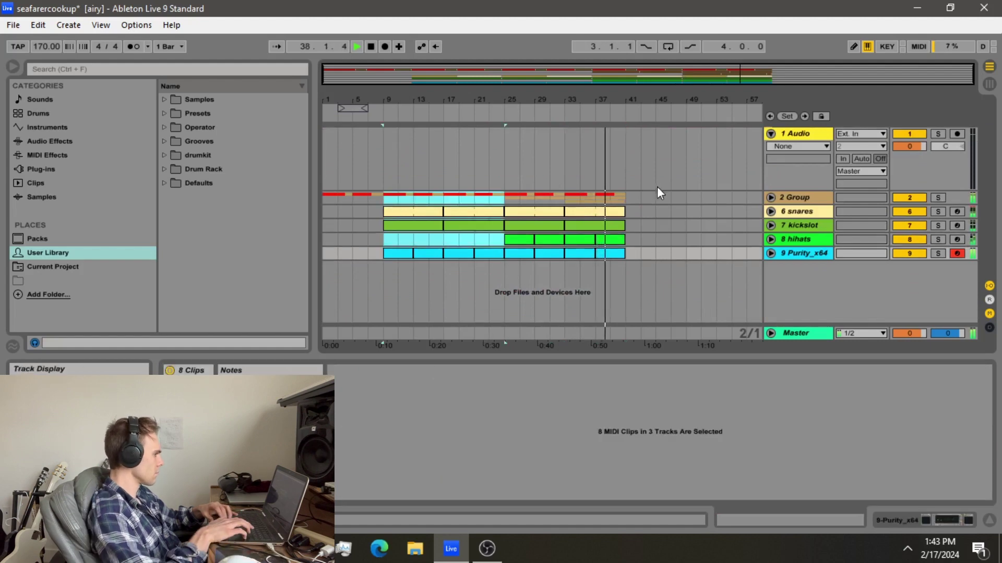
{"action": "left_click", "coordinate": [627, 198]}
{"action": "key", "text": "ctrl+v"}
- Fill bars 41 to 57 of the hihats track with copies of its existing clips
{"action": "left_click", "coordinate": [572, 239]}
{"action": "key", "text": "ctrl+c"}
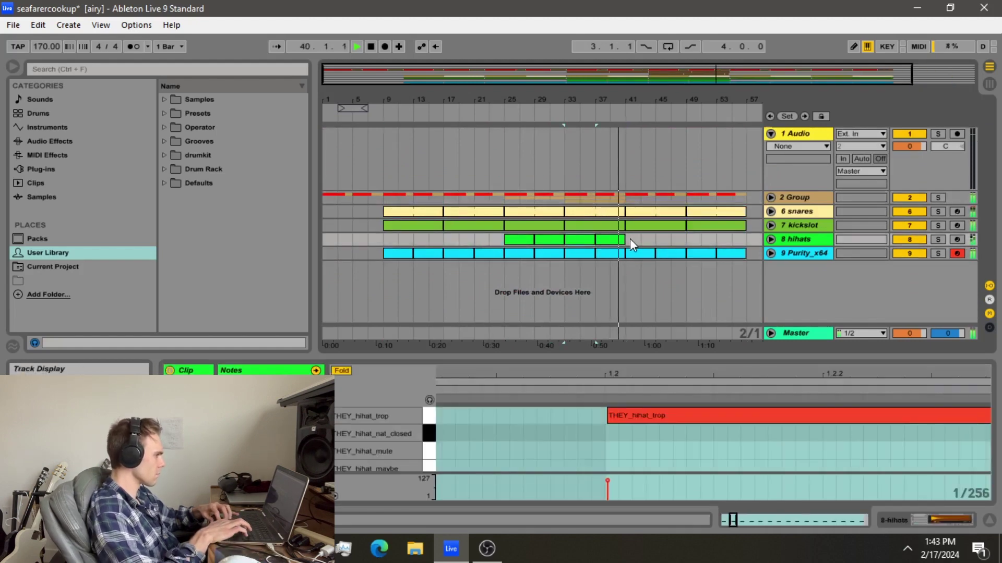
{"action": "left_click", "coordinate": [631, 239]}
{"action": "key", "text": "ctrl+v"}
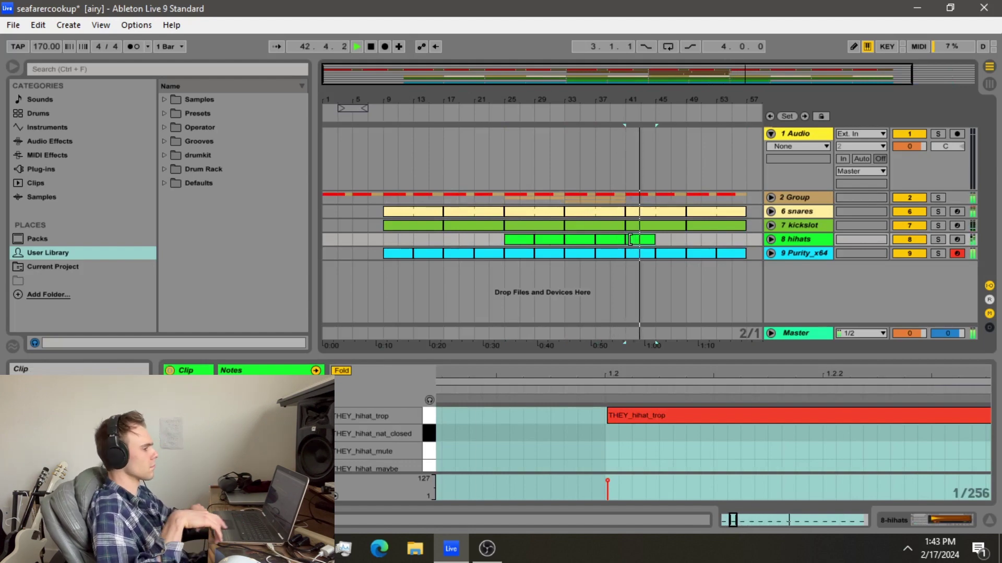
{"action": "key", "text": "ctrl+v"}
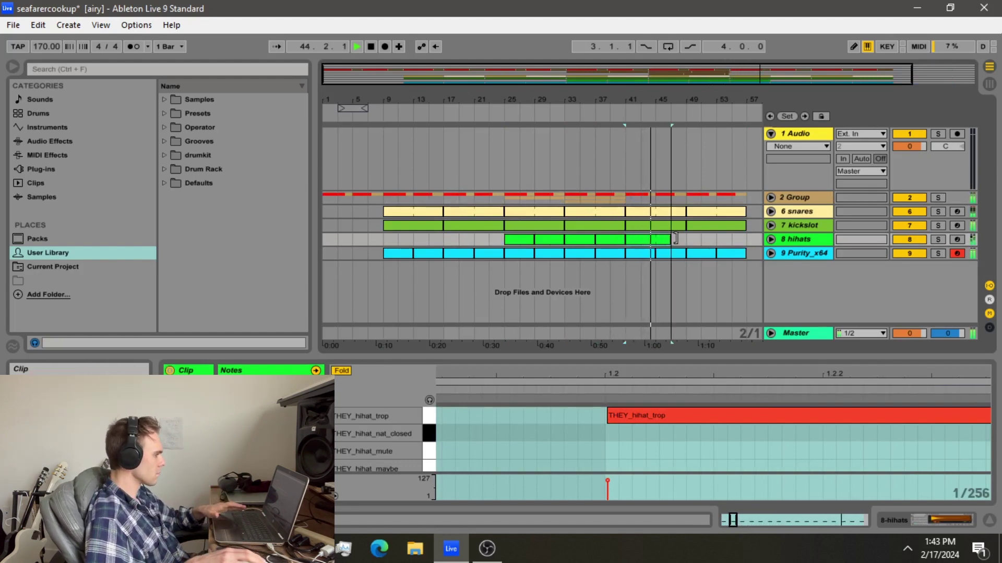
{"action": "left_click", "coordinate": [771, 239]}
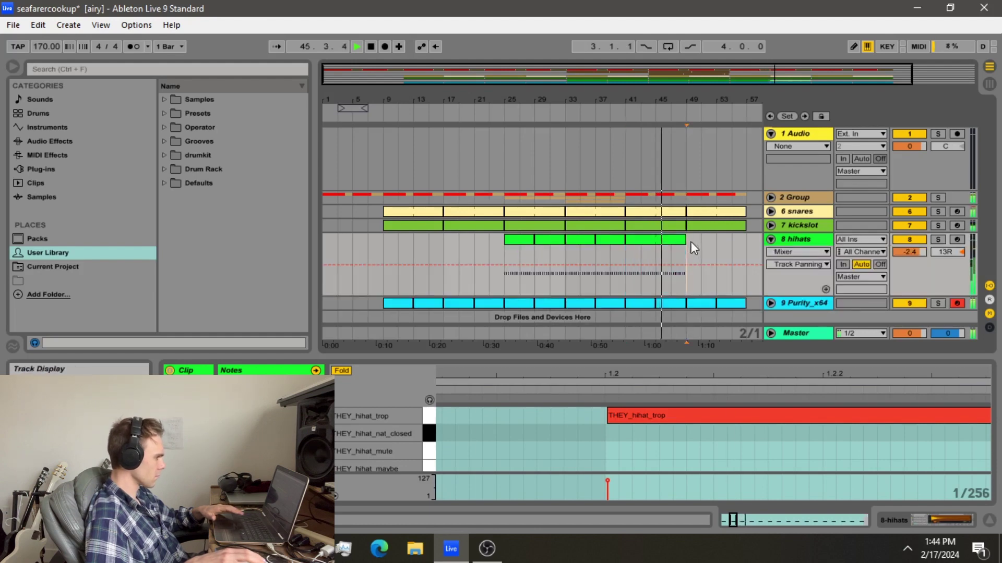
{"action": "key", "text": "ctrl+v"}
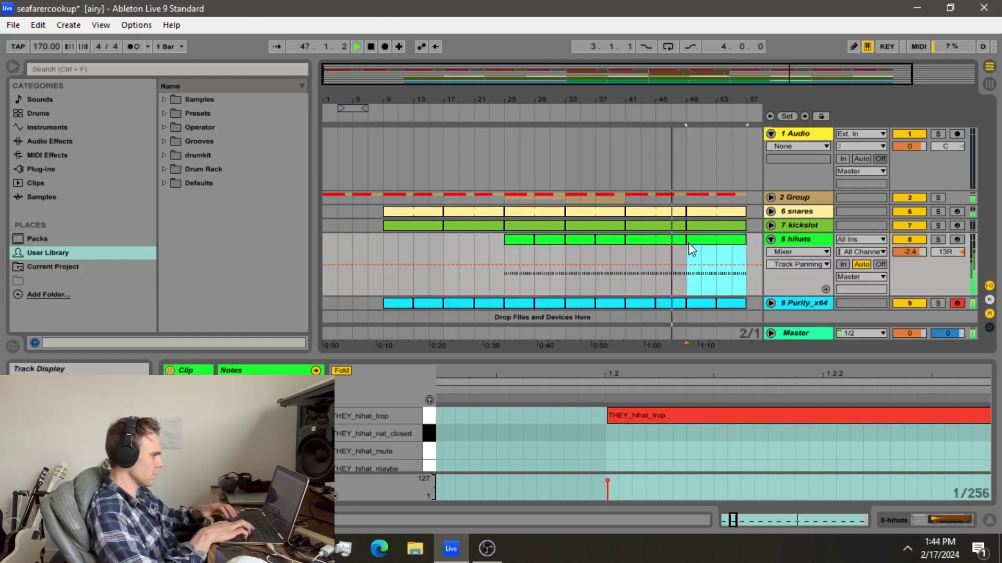
{"action": "left_click", "coordinate": [770, 239]}
- Copy bars 25 to 41 of all the grouped and instrument tracks and paste them at bar 57
{"action": "left_click_drag", "start_coordinate": [506, 199], "coordinate": [627, 261]}
{"action": "left_click", "coordinate": [749, 196]}
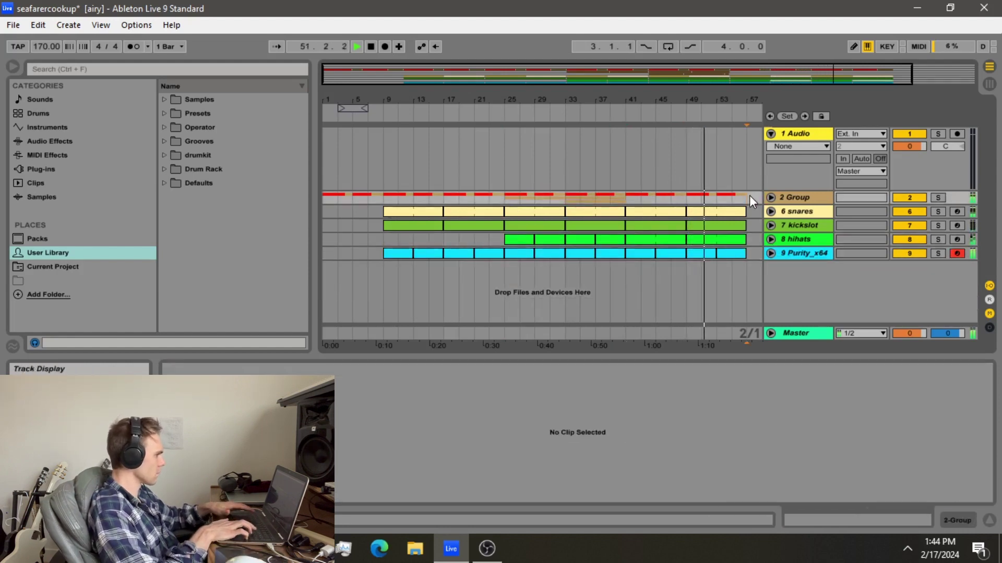
{"action": "key", "text": "ctrl+v"}
- Unfold the 2 Group track and examine its clips around the start of the pasted section at bar 57
{"action": "left_click", "coordinate": [770, 198]}
{"action": "scroll", "coordinate": [674, 158], "scroll_direction": "down", "scroll_amount": 3}
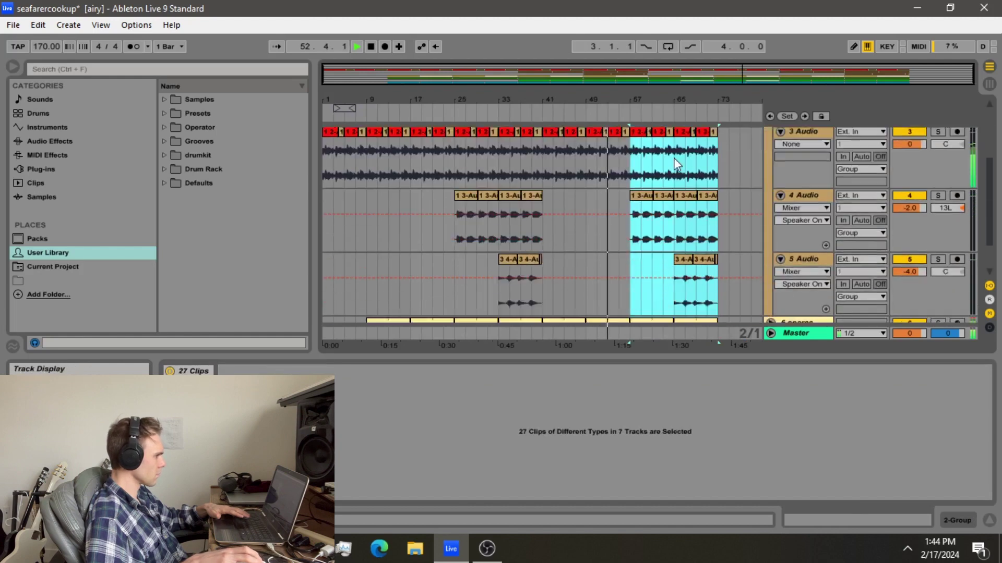
{"action": "left_click_drag", "start_coordinate": [625, 99], "coordinate": [644, 316]}
{"action": "scroll", "coordinate": [626, 291], "scroll_direction": "down", "scroll_amount": 2}
{"action": "scroll", "coordinate": [648, 220], "scroll_direction": "up", "scroll_amount": 4}
{"action": "key", "text": "minus"}
{"action": "key", "text": "minus"}
{"action": "key", "text": "minus"}
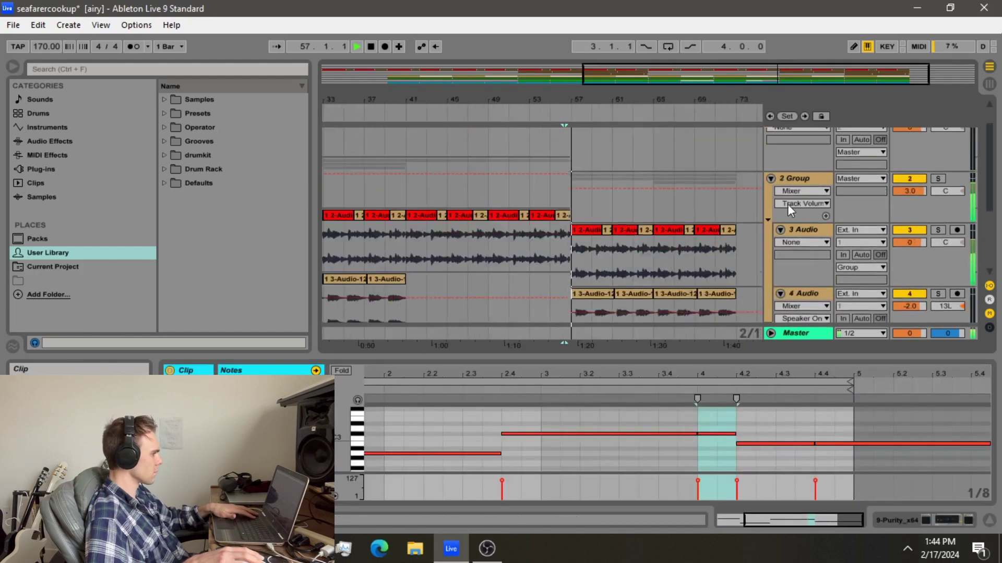
- Copy bars 25 to 41 of the folded 2 Group track and paste them at bar 73
{"action": "scroll", "coordinate": [786, 177], "scroll_direction": "up", "scroll_amount": 3}
{"action": "key", "text": "minus"}
{"action": "left_click", "coordinate": [771, 188]}
{"action": "left_click", "coordinate": [629, 200]}
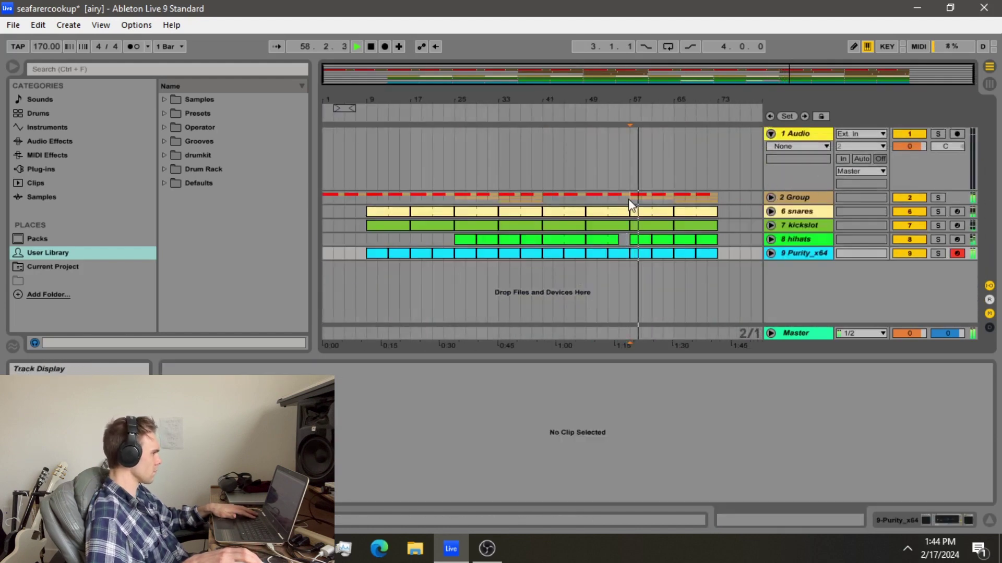
{"action": "left_click", "coordinate": [629, 200]}
{"action": "left_click_drag", "start_coordinate": [630, 200], "coordinate": [712, 265]}
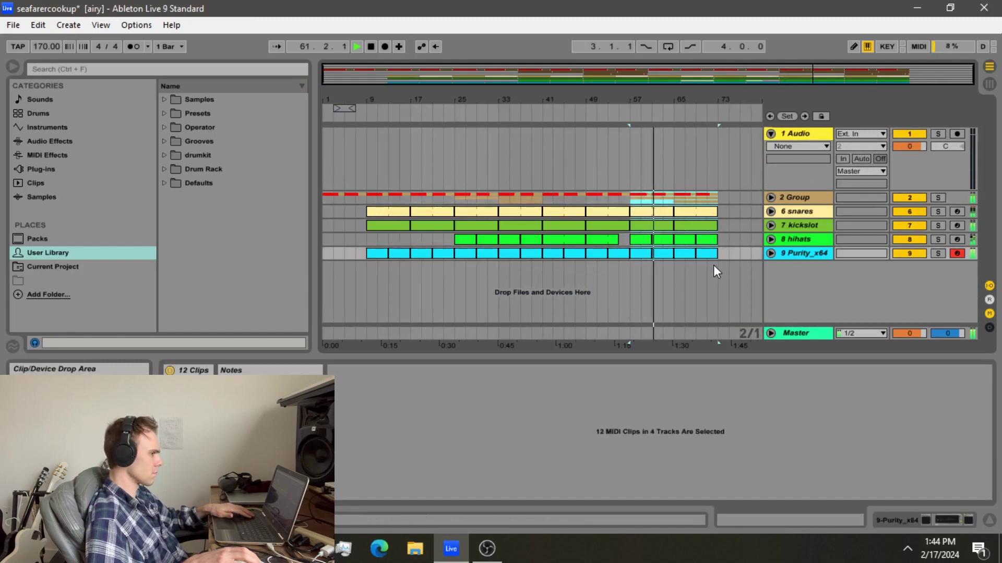
{"action": "left_click", "coordinate": [678, 200]}
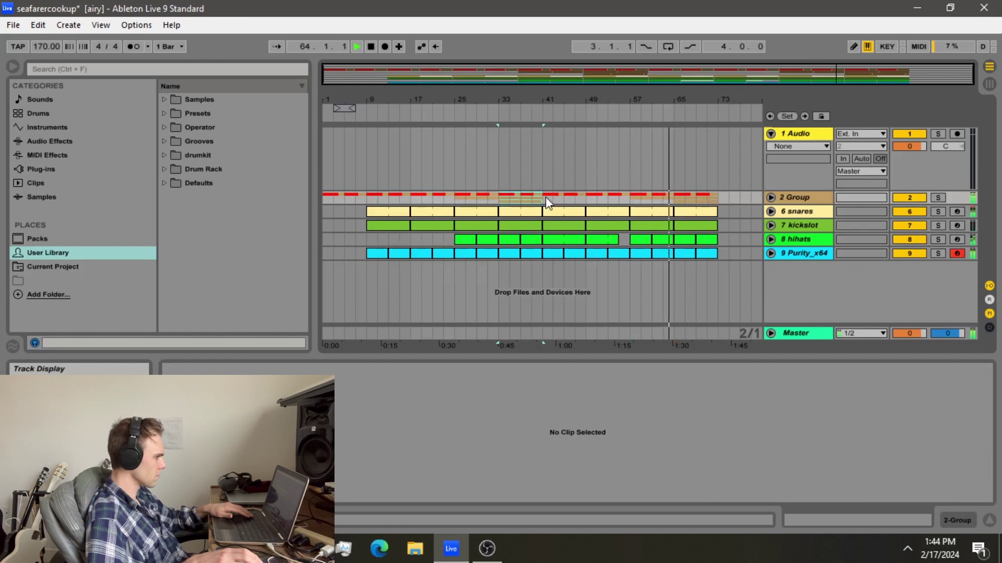
{"action": "left_click_drag", "start_coordinate": [458, 203], "coordinate": [541, 202]}
{"action": "key", "text": "ctrl+c"}
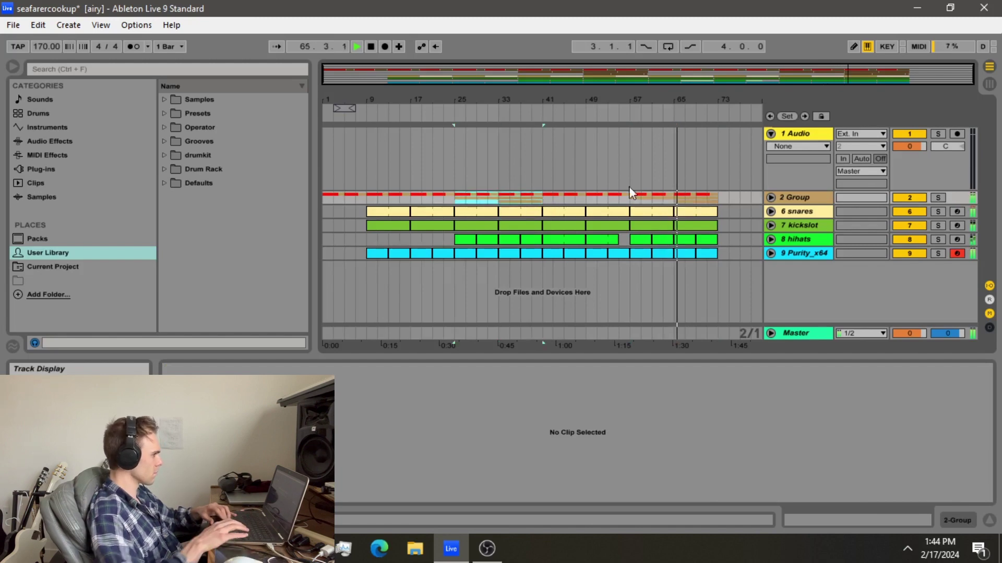
{"action": "left_click", "coordinate": [715, 199]}
{"action": "key", "text": "ctrl+v"}
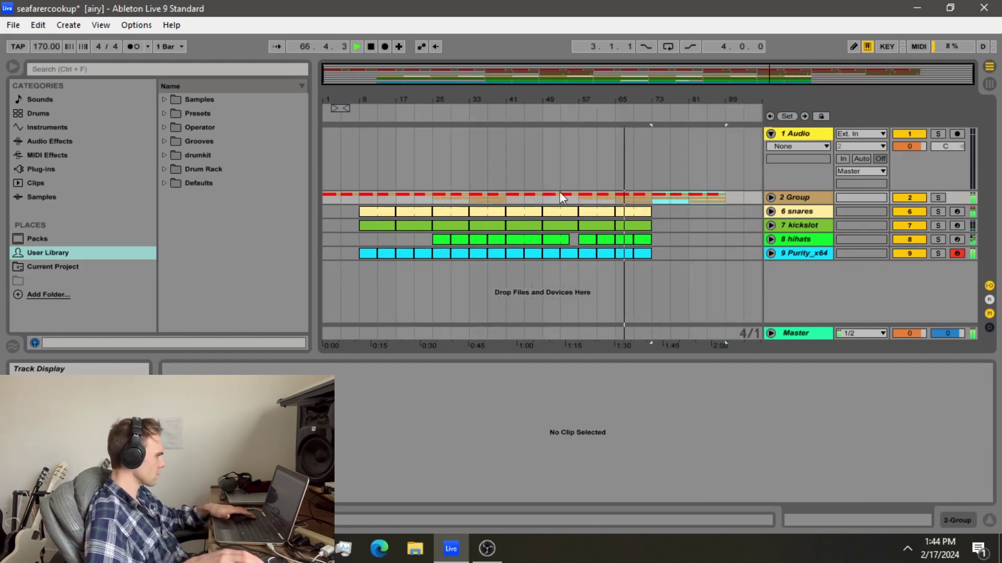
- Unfold the 2 Group track, duplicate bars 65 to 73 of the 5 Audio track to bar 73, and fold the group again
{"action": "left_click", "coordinate": [771, 197]}
{"action": "scroll", "coordinate": [593, 274], "scroll_direction": "down", "scroll_amount": 3}
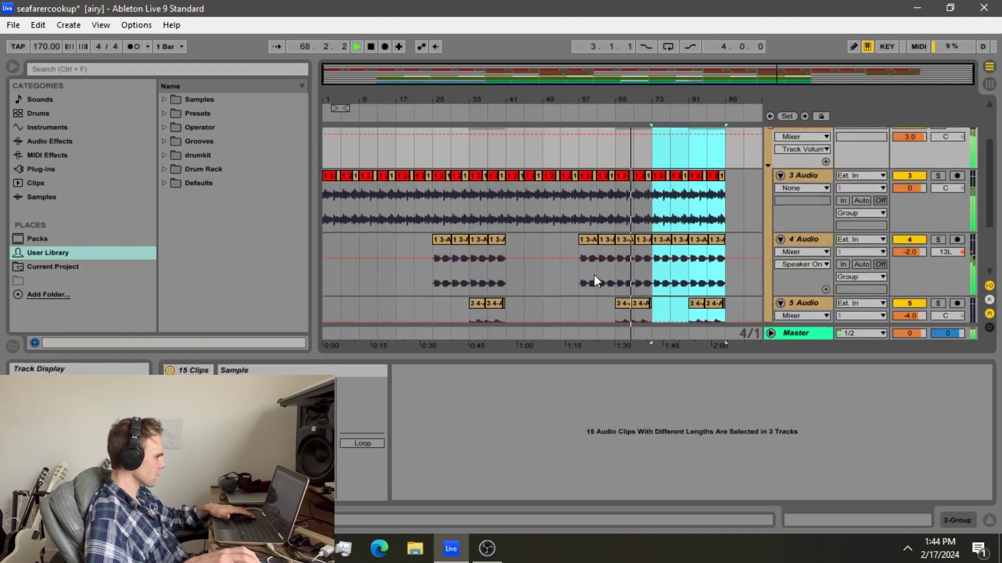
{"action": "left_click_drag", "start_coordinate": [608, 271], "coordinate": [655, 265]}
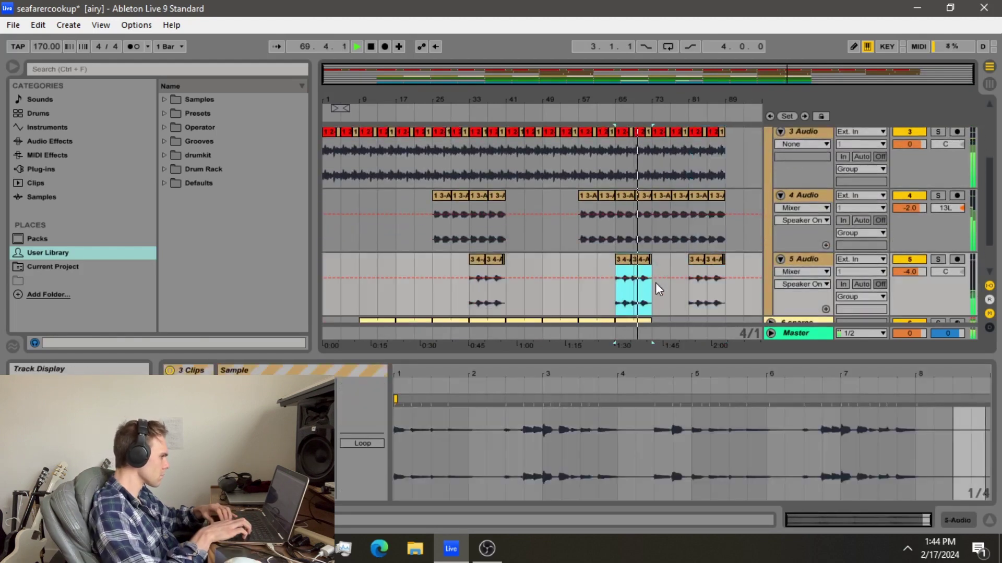
{"action": "key", "text": "ctrl+d"}
{"action": "scroll", "coordinate": [746, 234], "scroll_direction": "up", "scroll_amount": 3}
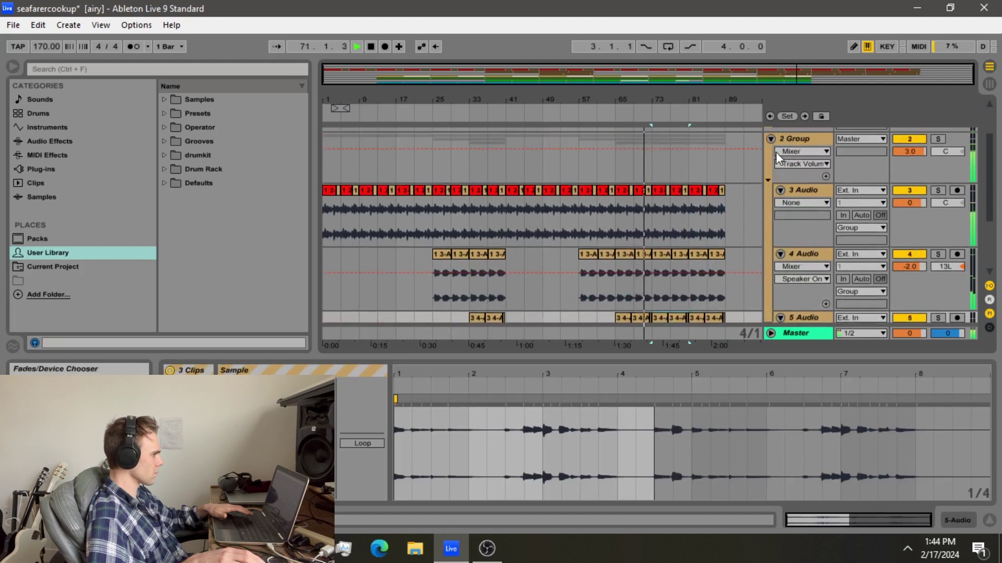
{"action": "left_click", "coordinate": [771, 198]}
- Copy the Purity_x64 clip at bar 65 to bar 73 and the clip at bar 13 to bar 77
{"action": "left_click", "coordinate": [636, 254]}
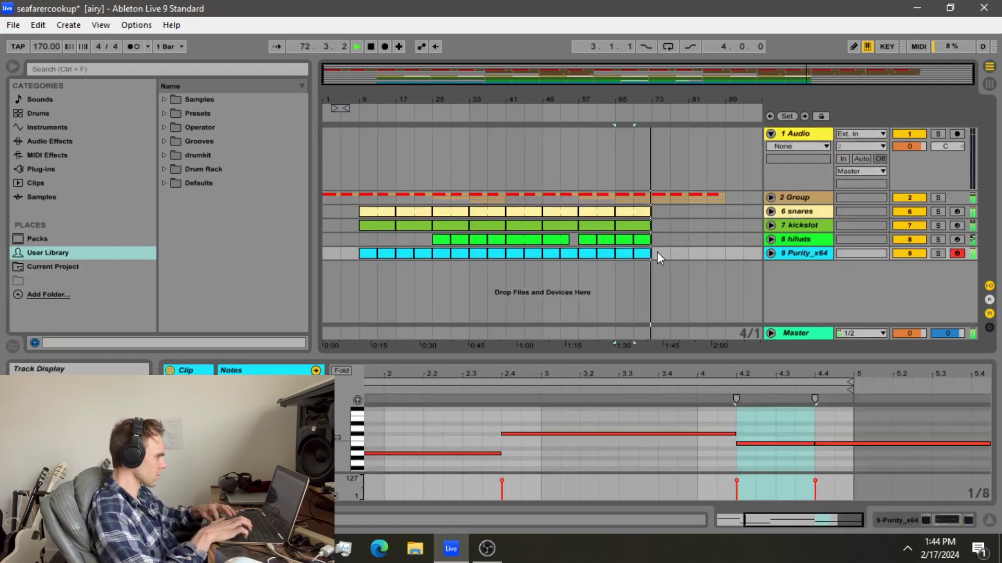
{"action": "key", "text": "ctrl+d"}
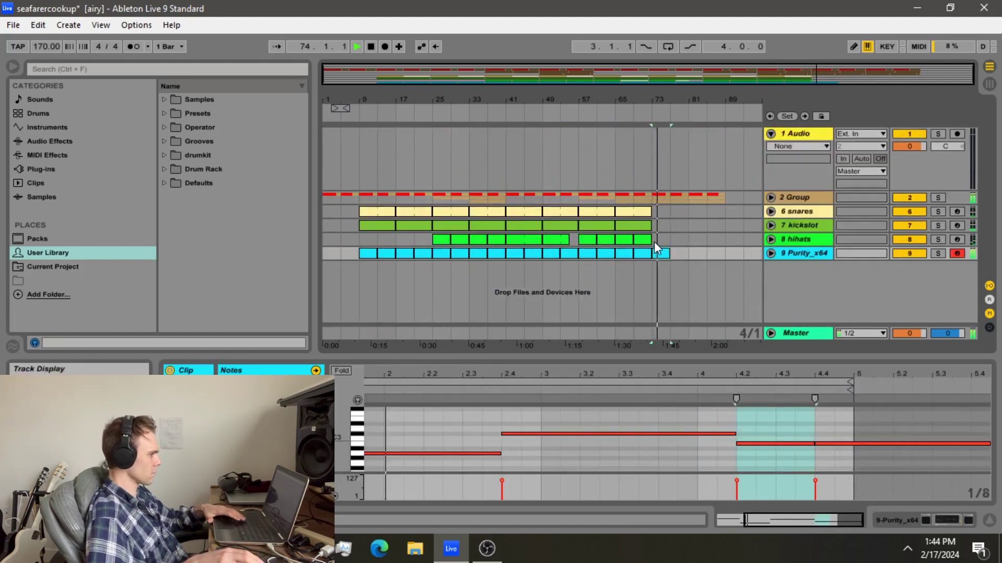
{"action": "left_click_drag", "start_coordinate": [653, 242], "coordinate": [674, 255]}
{"action": "left_click", "coordinate": [392, 253]}
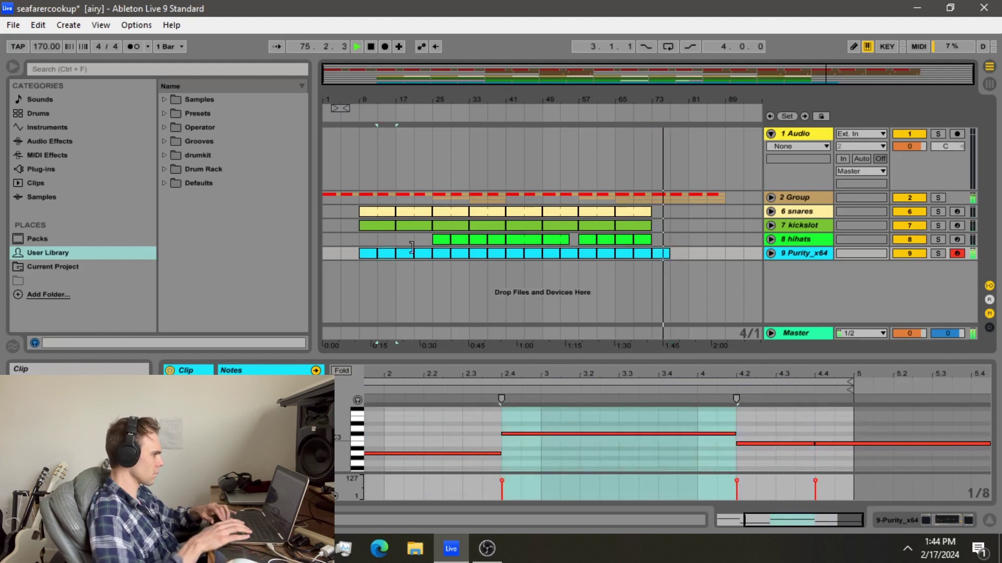
{"action": "left_click", "coordinate": [675, 254]}
{"action": "key", "text": "ctrl+v"}
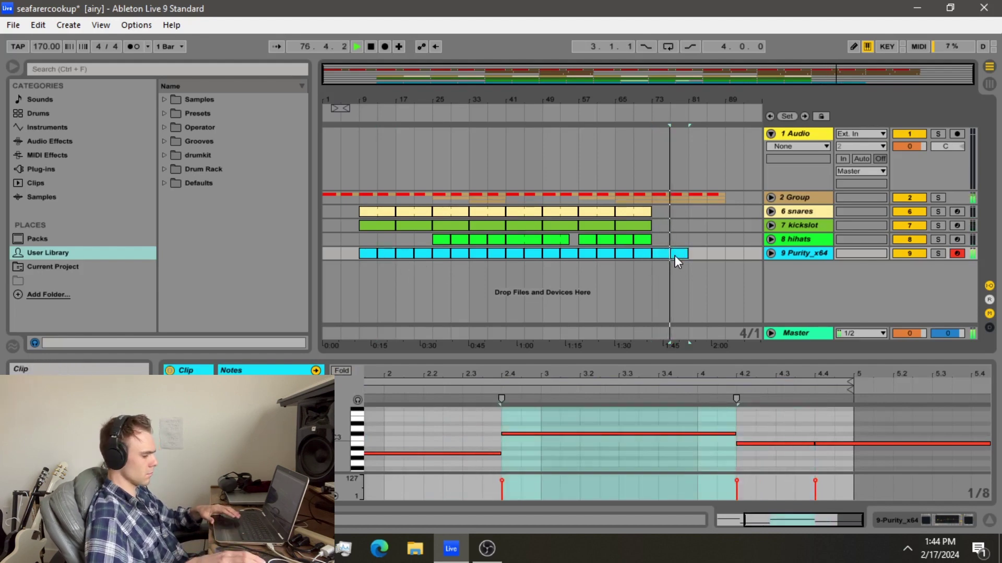
- Duplicate bars 73 to 81 of the Purity_x64 track to bar 81 and replace the clip at bar 85 with the one from bar 21
{"action": "left_click_drag", "start_coordinate": [666, 195], "coordinate": [685, 256]}
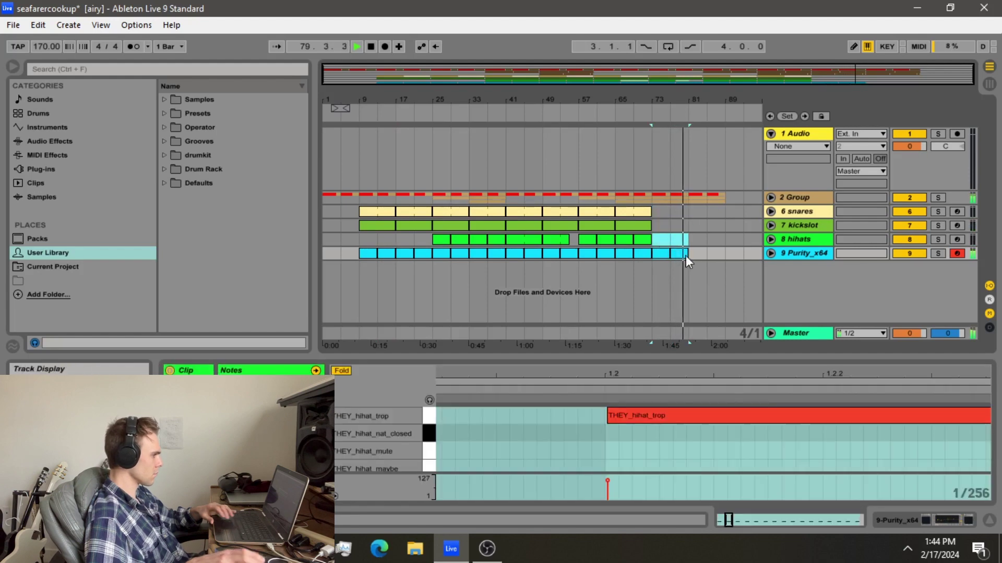
{"action": "key", "text": "ctrl+d"}
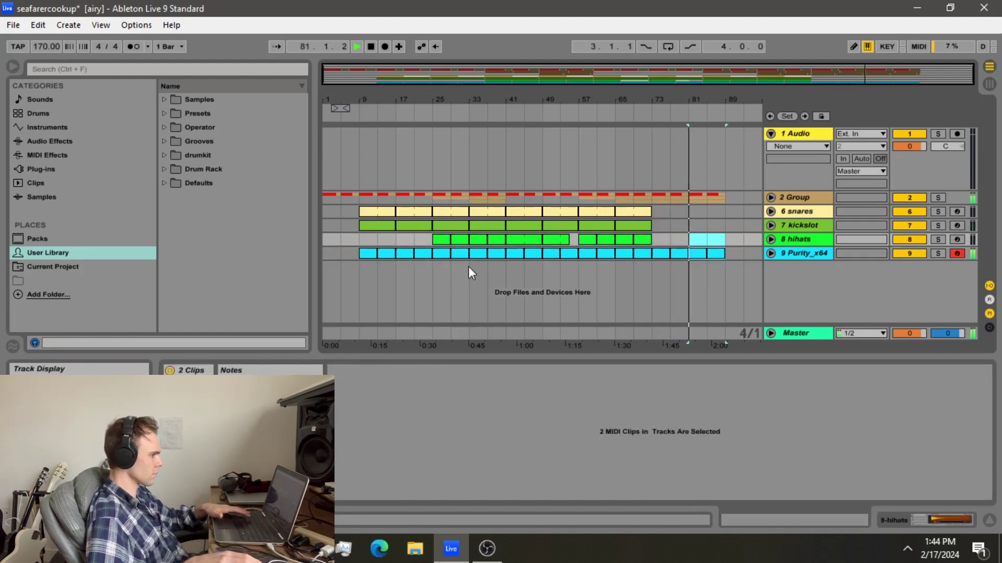
{"action": "left_click", "coordinate": [423, 254]}
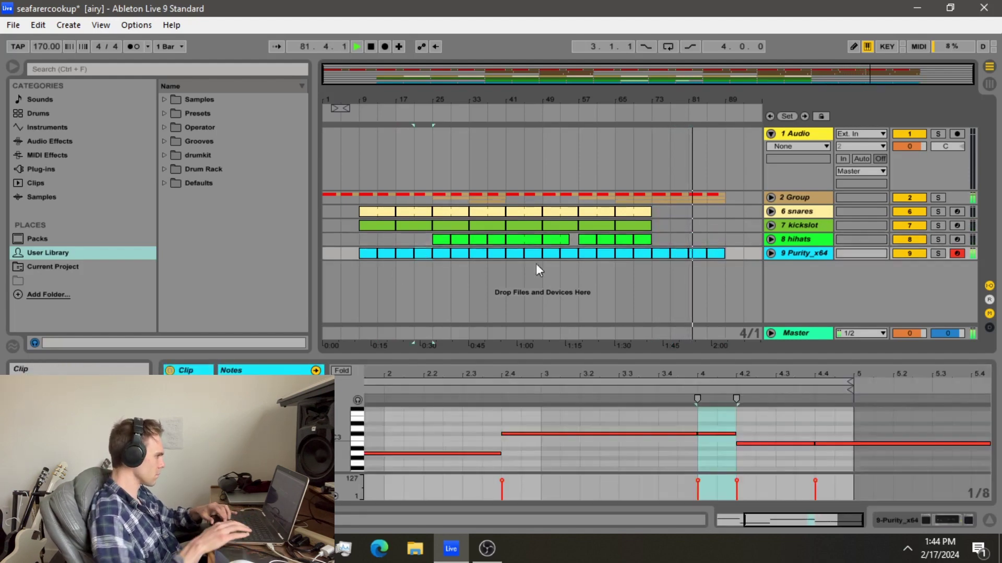
{"action": "left_click", "coordinate": [716, 249]}
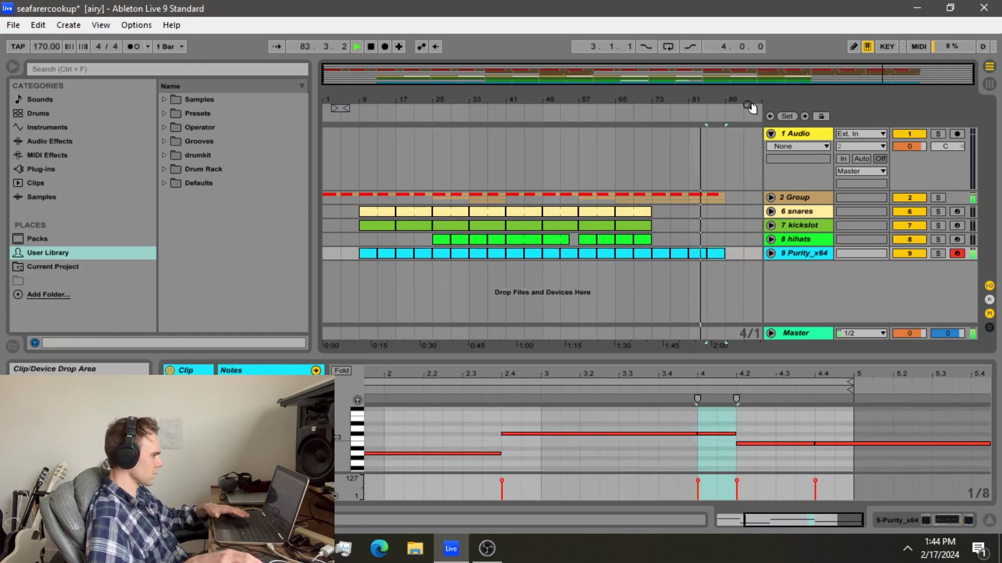
{"action": "left_click", "coordinate": [770, 253]}
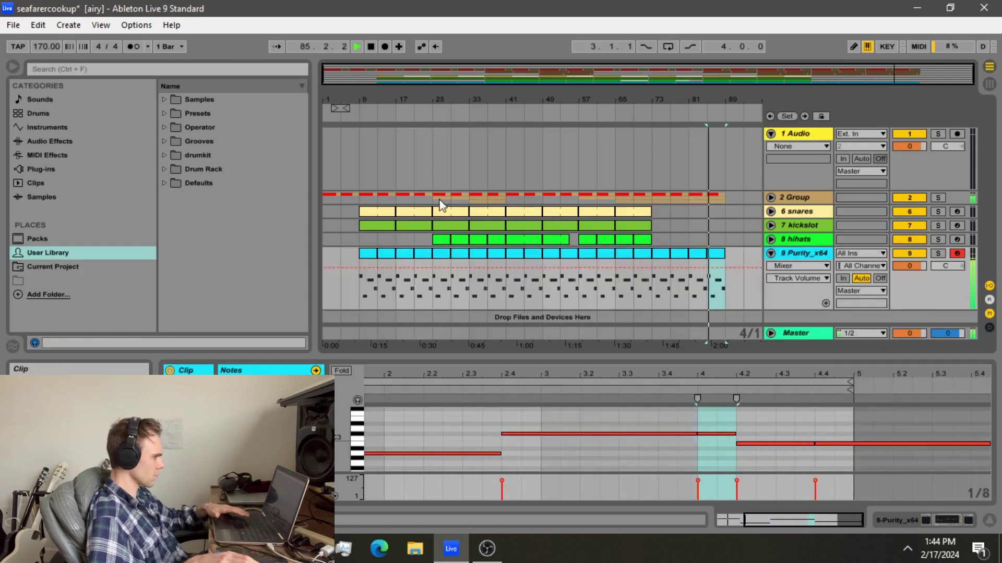
- Copy bars 25 to 41 of the 2 Group, snares, kickslot, hihats and Purity_x64 tracks and paste them at bar 89
{"action": "left_click_drag", "start_coordinate": [442, 203], "coordinate": [504, 286]}
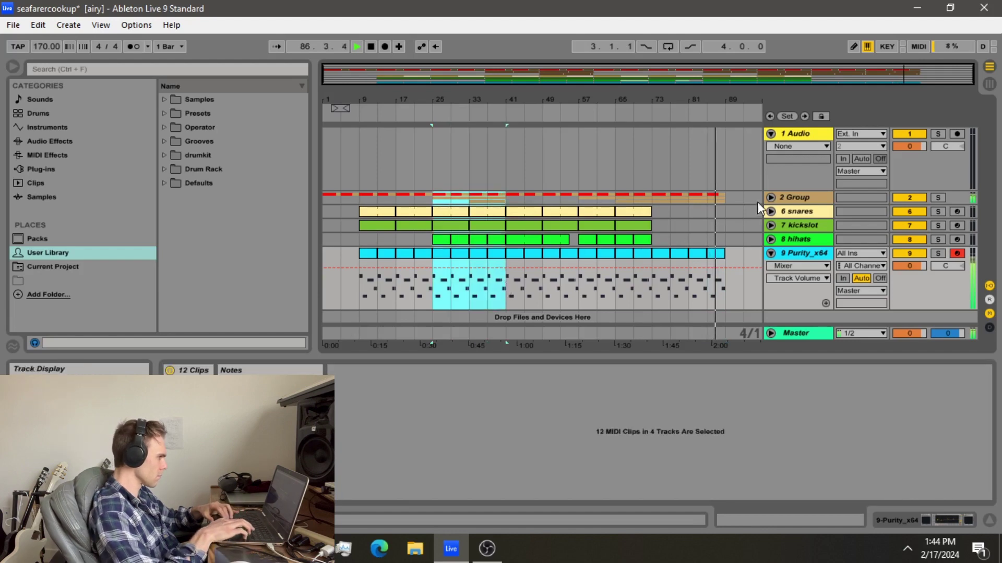
{"action": "left_click", "coordinate": [730, 197]}
{"action": "key", "text": "ctrl+v"}
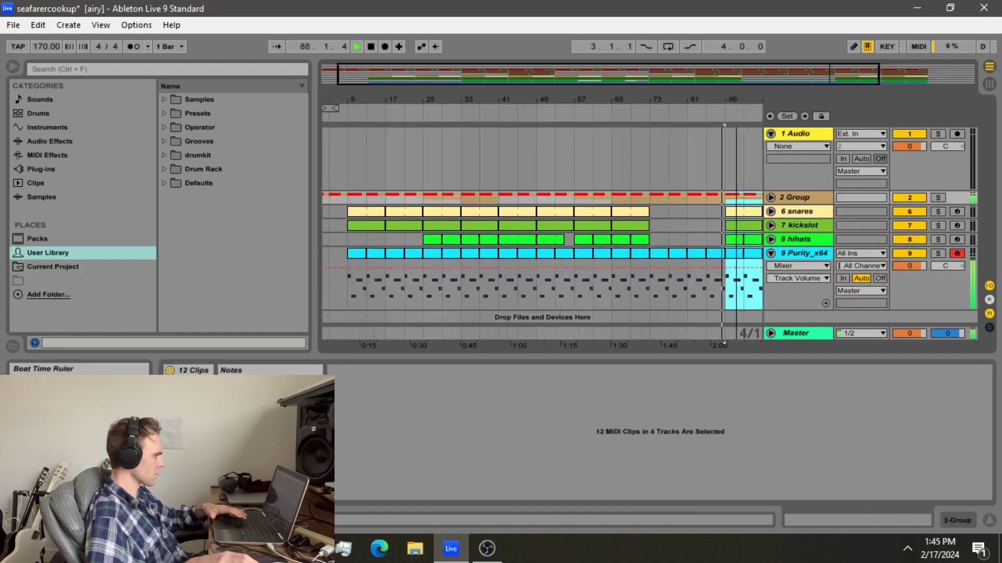
{"action": "left_click_drag", "start_coordinate": [697, 98], "coordinate": [697, 89]}
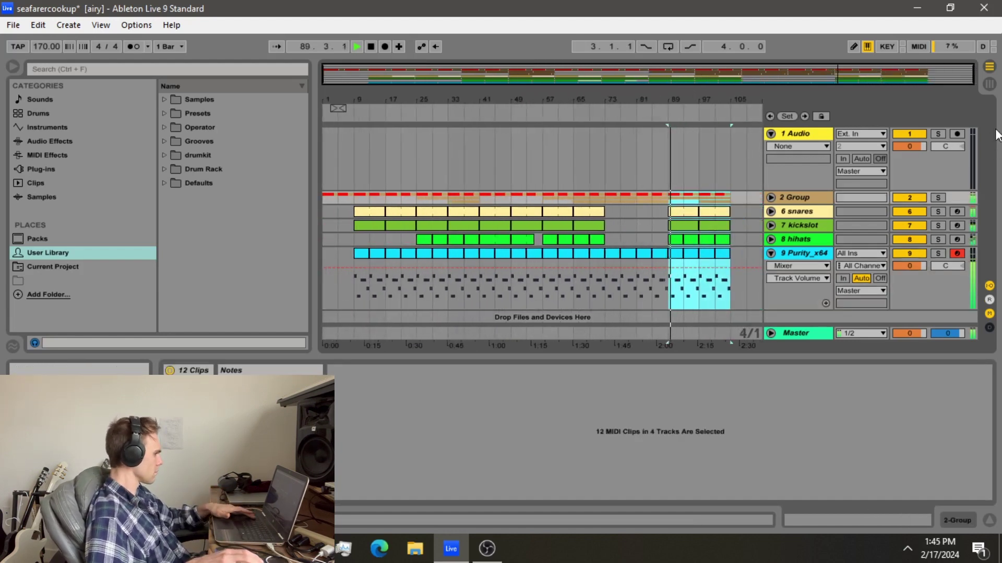
- Fold the Purity_x64 track, then copy bars 89 to 105 of the group and instrument tracks and paste them at bar 105
{"action": "left_click", "coordinate": [727, 196]}
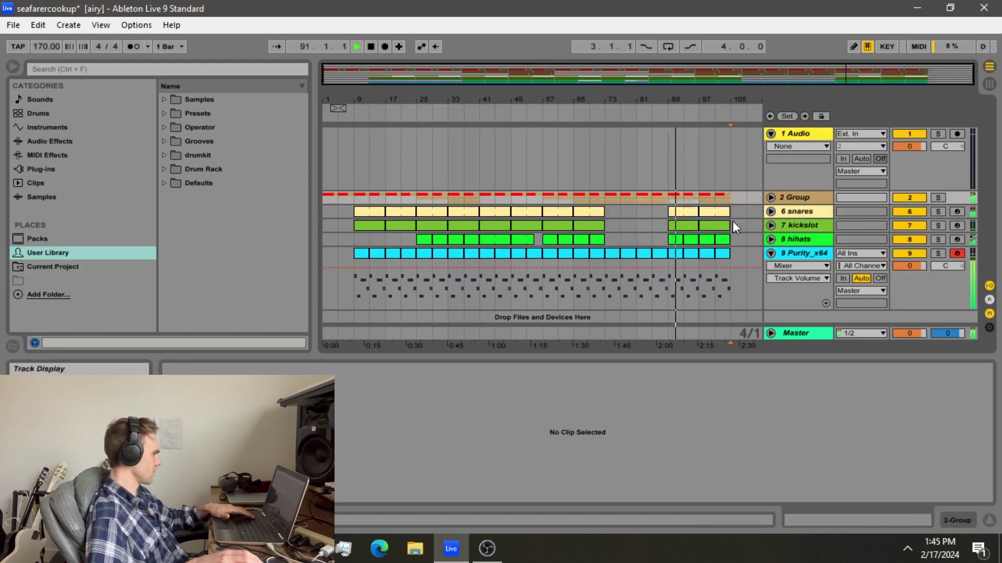
{"action": "left_click", "coordinate": [777, 255]}
{"action": "left_click", "coordinate": [771, 254]}
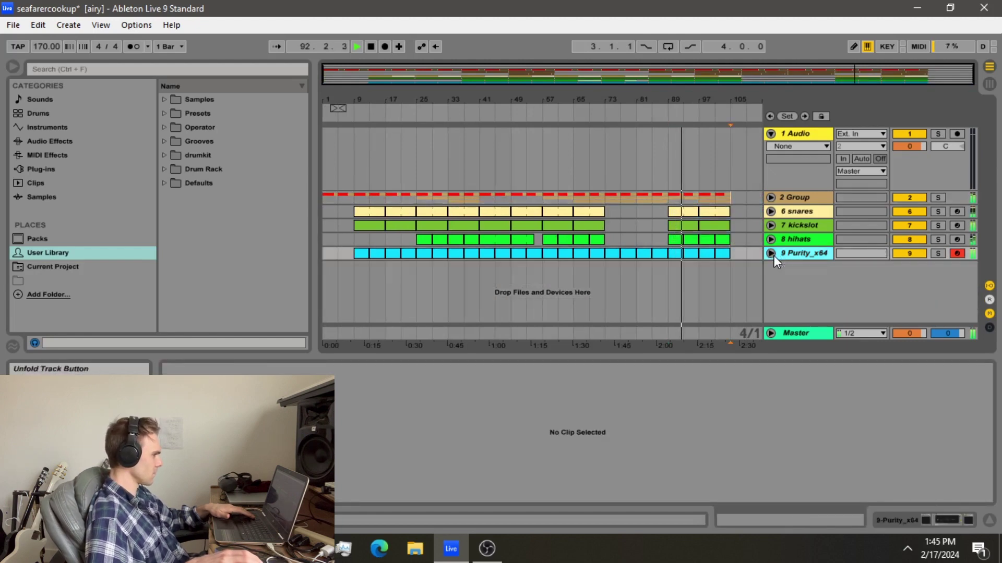
{"action": "left_click", "coordinate": [673, 207]}
{"action": "left_click_drag", "start_coordinate": [673, 207], "coordinate": [725, 282]}
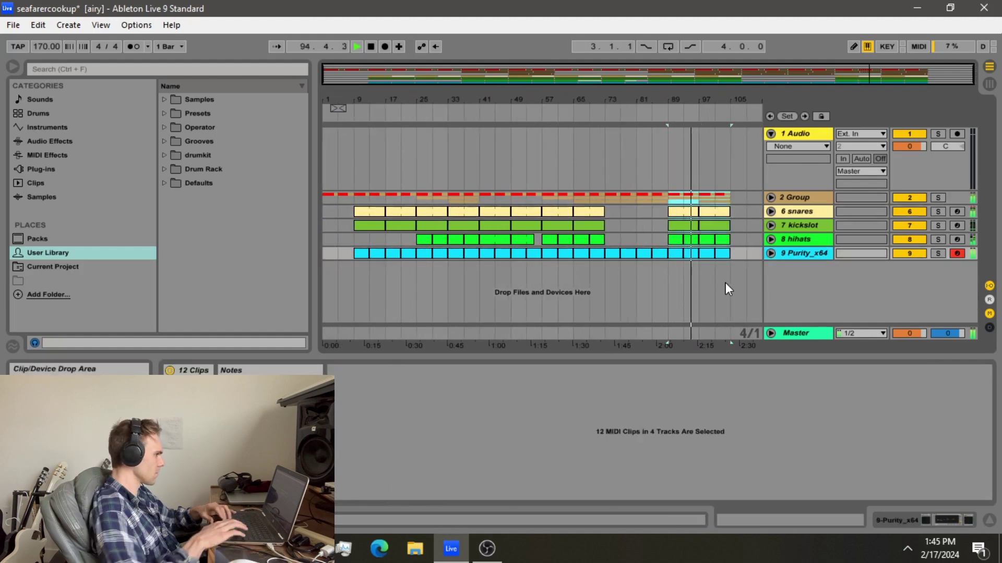
{"action": "left_click", "coordinate": [731, 195]}
{"action": "key", "text": "ctrl+v"}
- Automate the Master track volume to fade from bar 105 down to -inf dB at about bar 117
{"action": "left_click_drag", "start_coordinate": [717, 96], "coordinate": [723, 177]}
{"action": "left_click", "coordinate": [771, 333]}
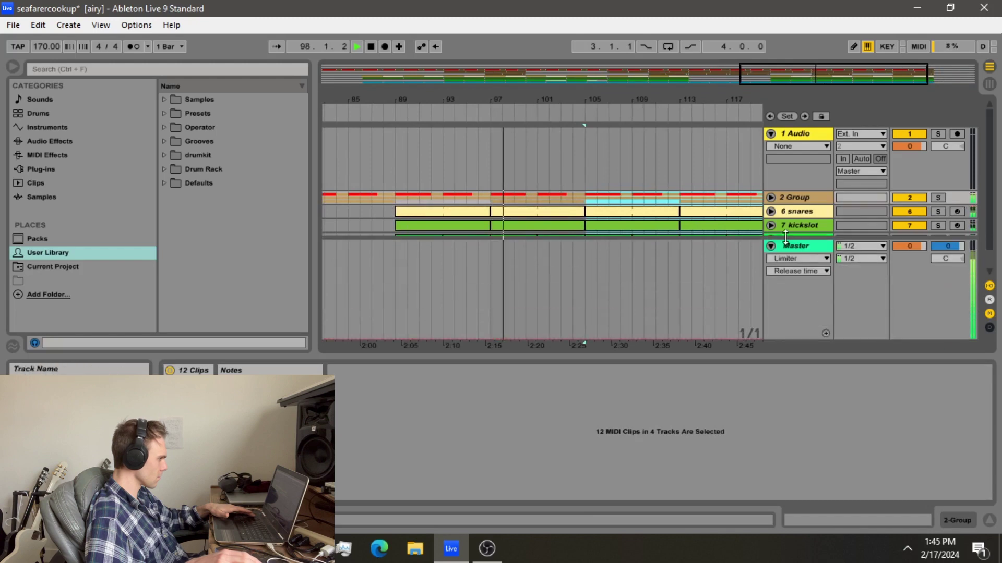
{"action": "left_click", "coordinate": [784, 259]}
{"action": "left_click", "coordinate": [792, 293]}
{"action": "left_click", "coordinate": [792, 272]}
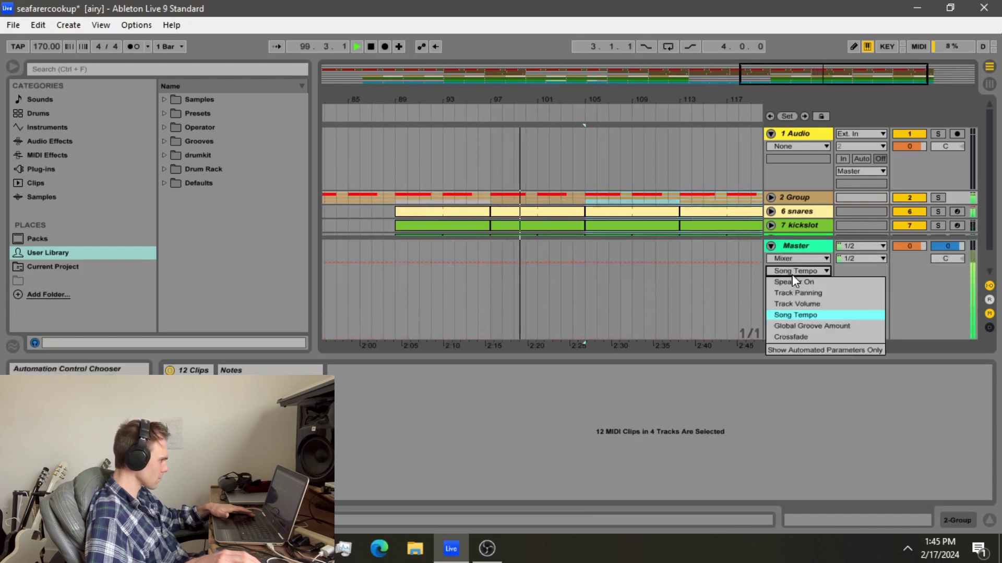
{"action": "left_click", "coordinate": [796, 305]}
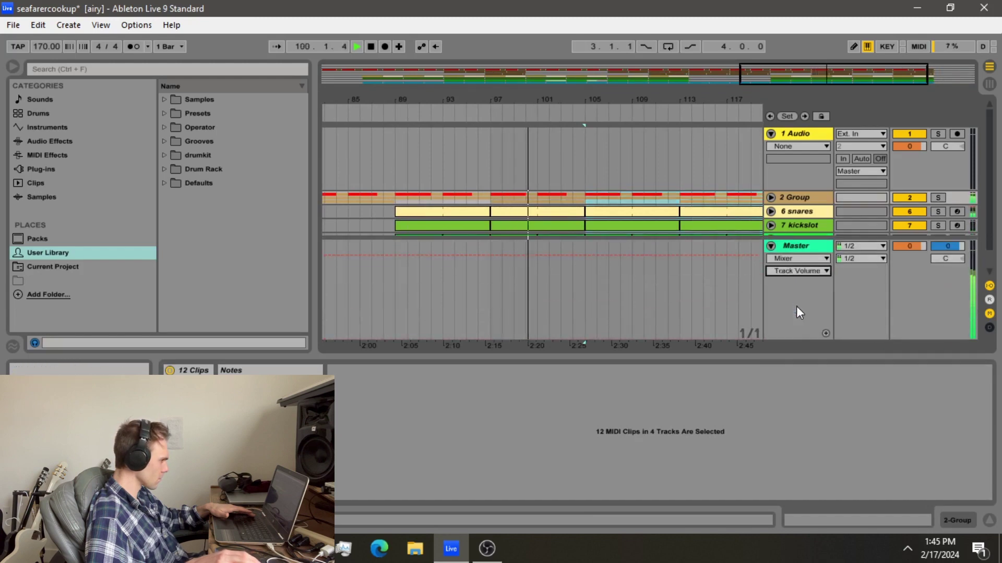
{"action": "left_click", "coordinate": [587, 256]}
{"action": "left_click_drag", "start_coordinate": [605, 256], "coordinate": [676, 338]}
{"action": "key", "text": "minus"}
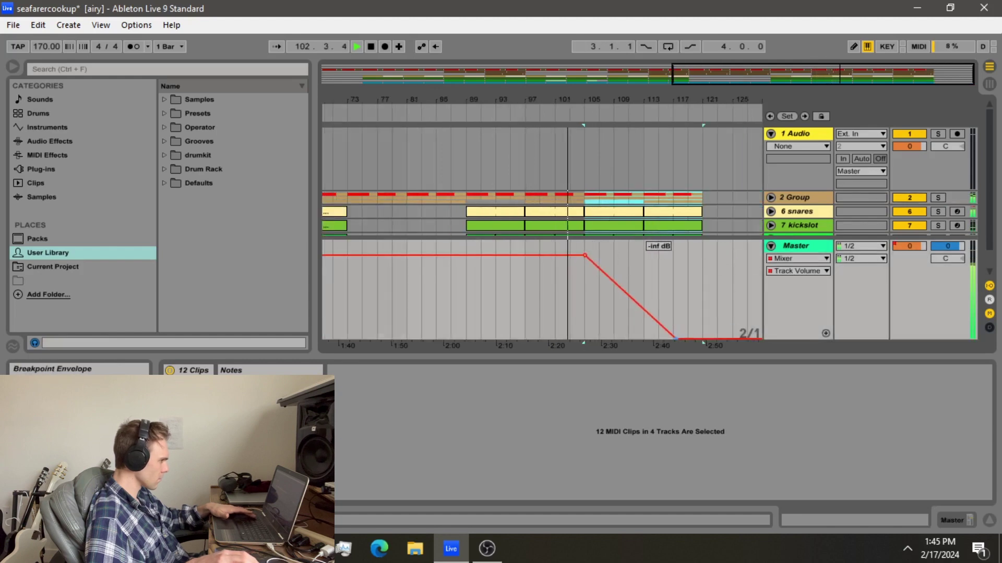
- Unfold the 2 Group track and move the end point of the Master volume fade to just before bar 117
{"action": "left_click", "coordinate": [772, 197]}
{"action": "scroll", "coordinate": [530, 196], "scroll_direction": "down", "scroll_amount": 5}
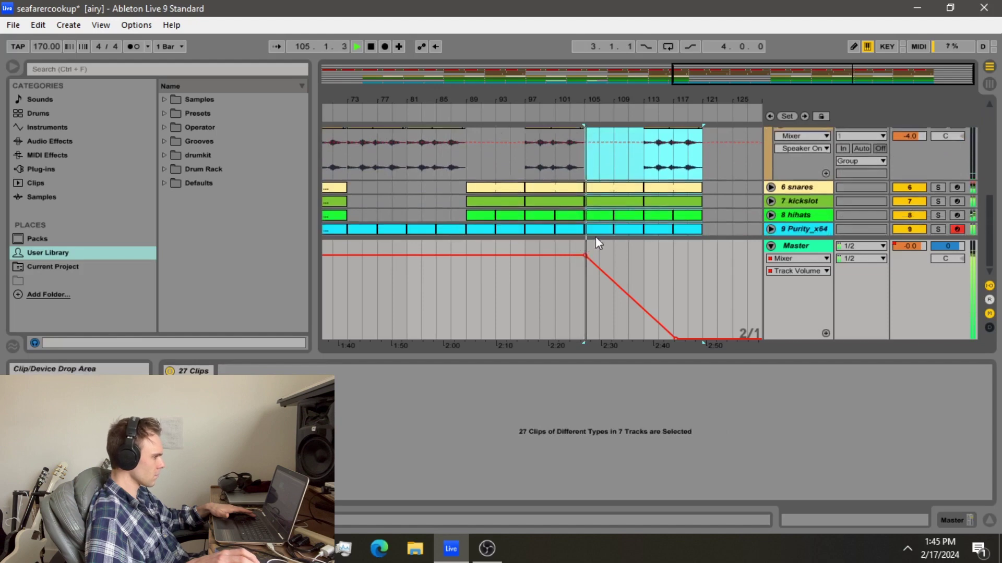
{"action": "left_click_drag", "start_coordinate": [676, 339], "coordinate": [670, 339]}
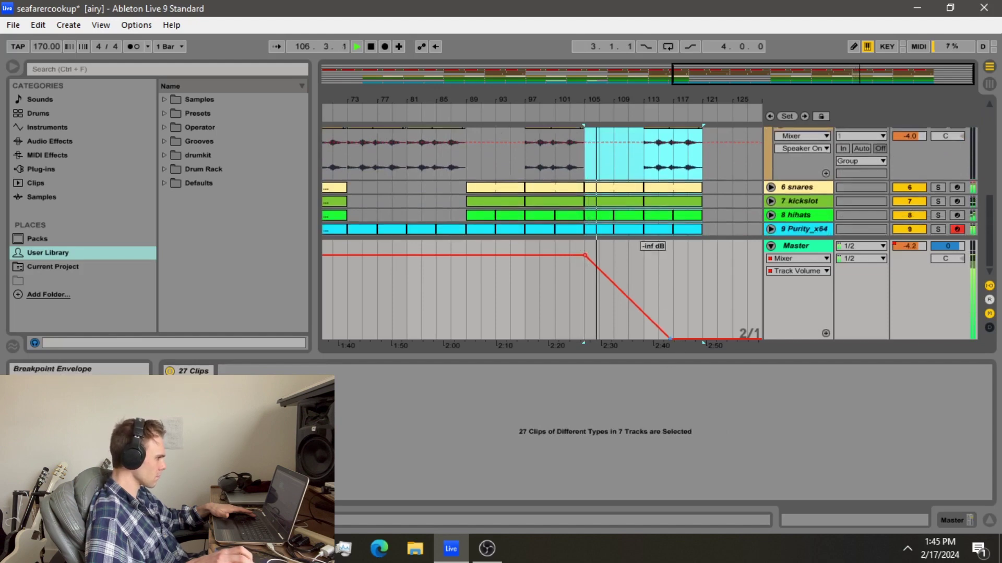
- Delete the clips from bar 117 to 121 on the audio, snares, kickslot, hihats and Purity_x64 tracks
{"action": "left_click", "coordinate": [704, 163]}
{"action": "left_click_drag", "start_coordinate": [706, 161], "coordinate": [675, 265]}
{"action": "key", "text": "Delete"}
{"action": "scroll", "coordinate": [675, 267], "scroll_direction": "up", "scroll_amount": 3}
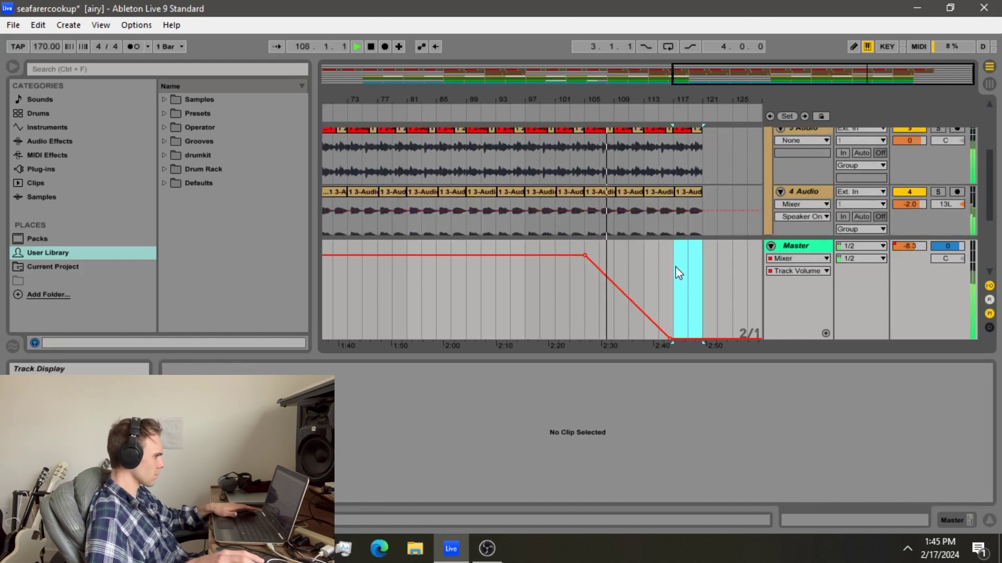
{"action": "left_click_drag", "start_coordinate": [707, 151], "coordinate": [681, 256]}
{"action": "key", "text": "Delete"}
{"action": "scroll", "coordinate": [762, 146], "scroll_direction": "up", "scroll_amount": 2}
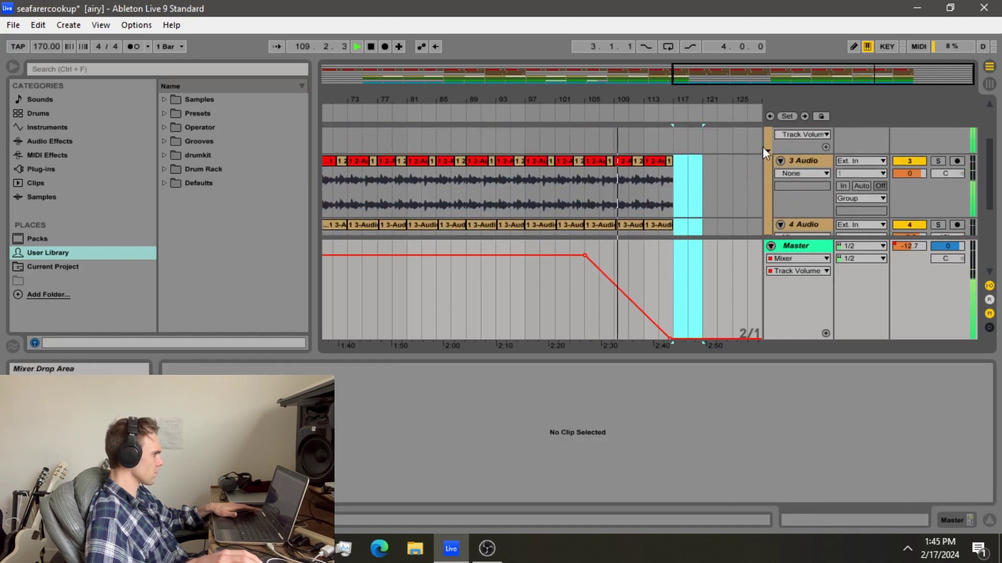